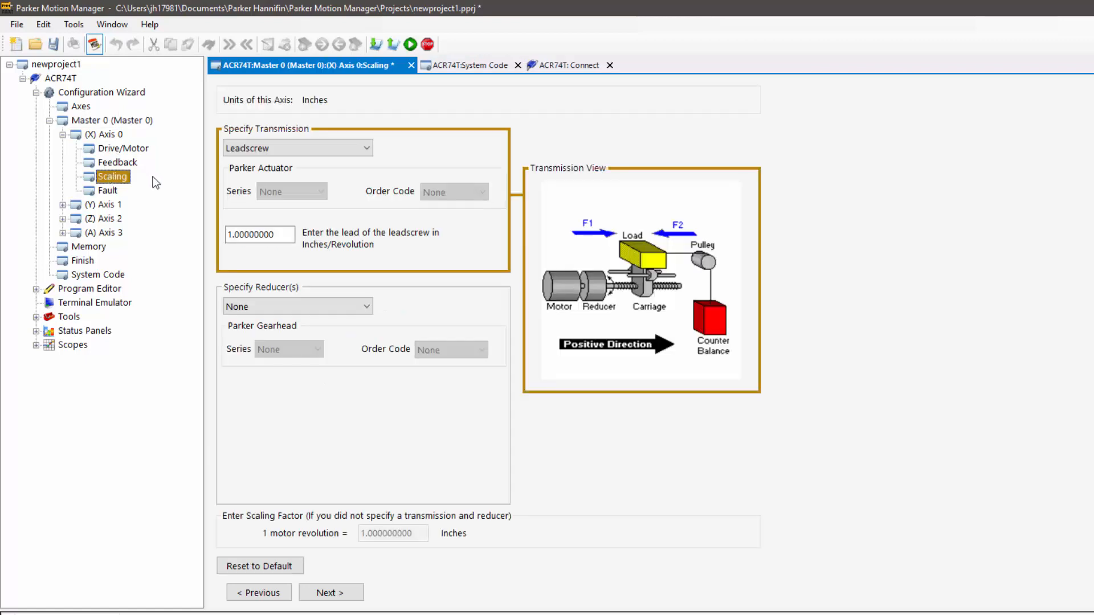
# Review the transmission and reducer types available in Axis 0's scaling, and check the axis's drive and motor settings.
pyautogui.click(330, 157)
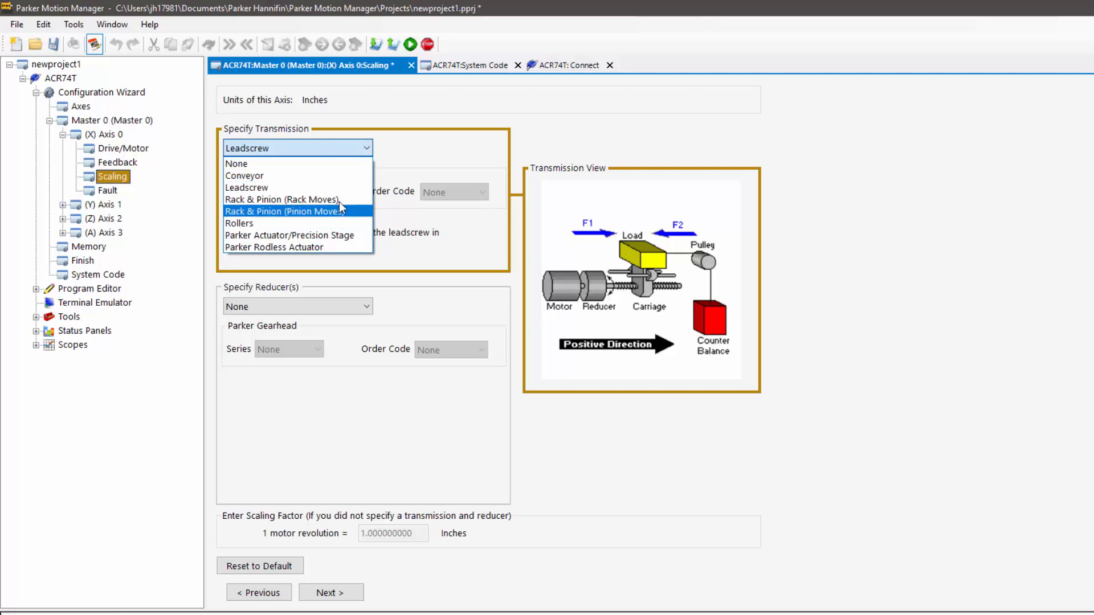
pyautogui.click(373, 126)
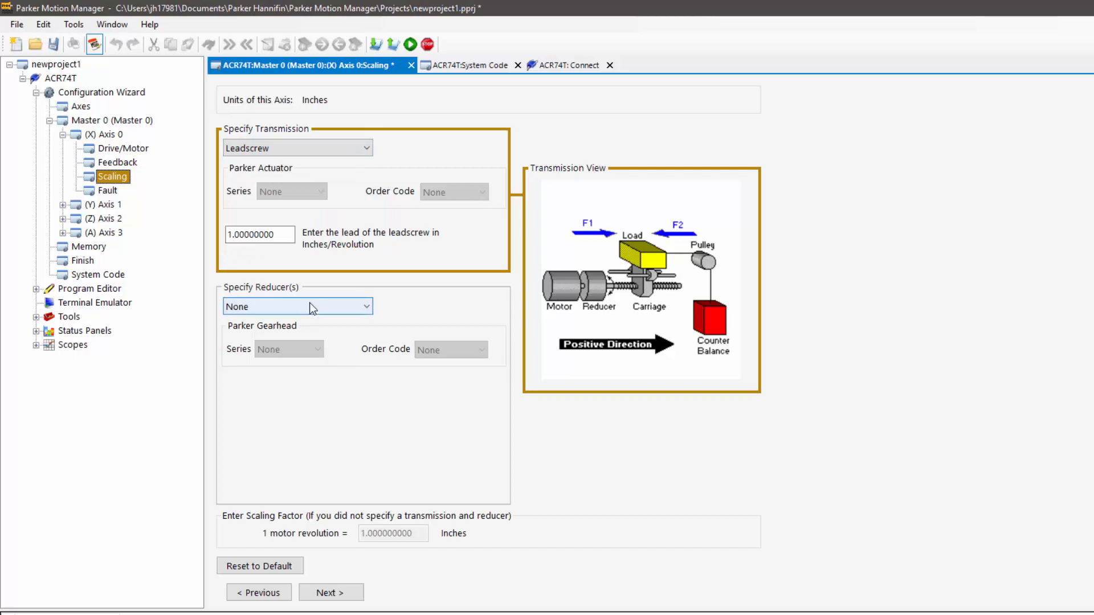
pyautogui.click(310, 308)
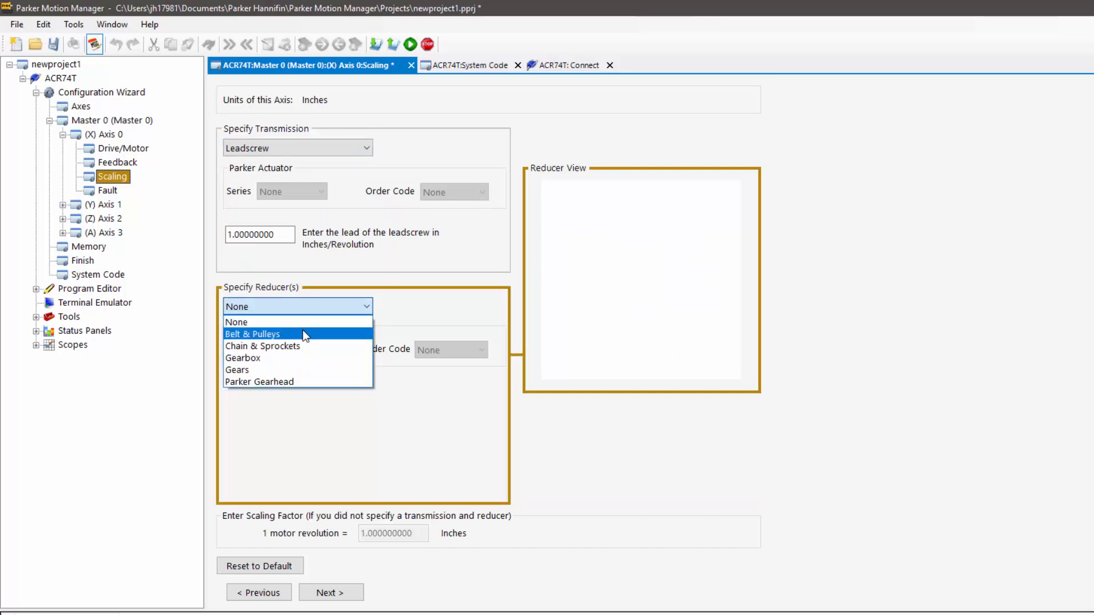
pyautogui.click(321, 282)
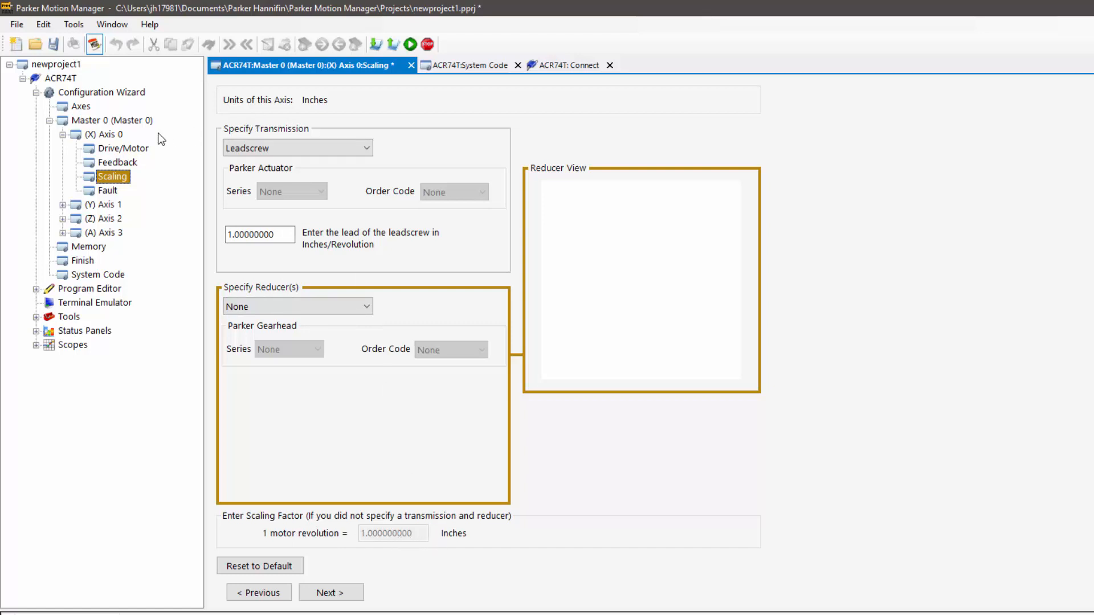
pyautogui.click(131, 148)
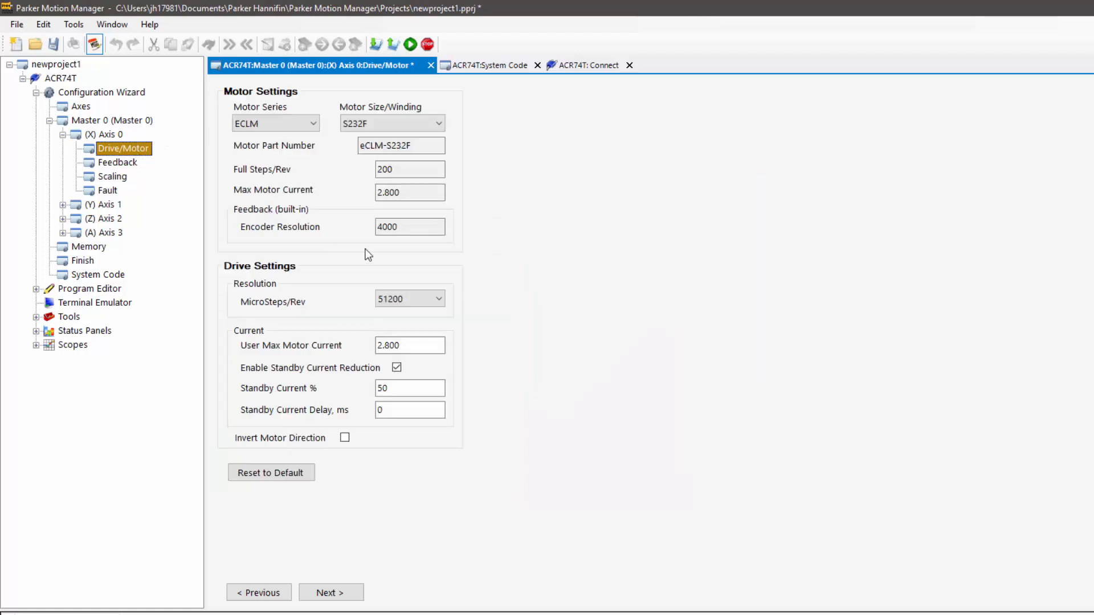
pyautogui.click(113, 177)
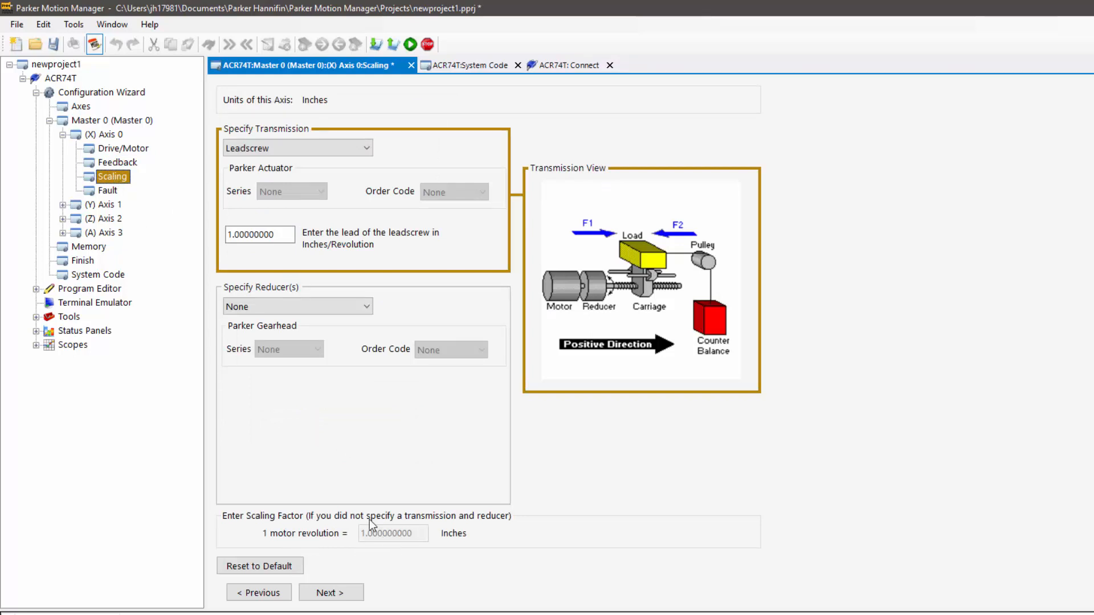
# Finish the Configuration Wizard with downloading the configuration to the controller turned off.
pyautogui.click(85, 260)
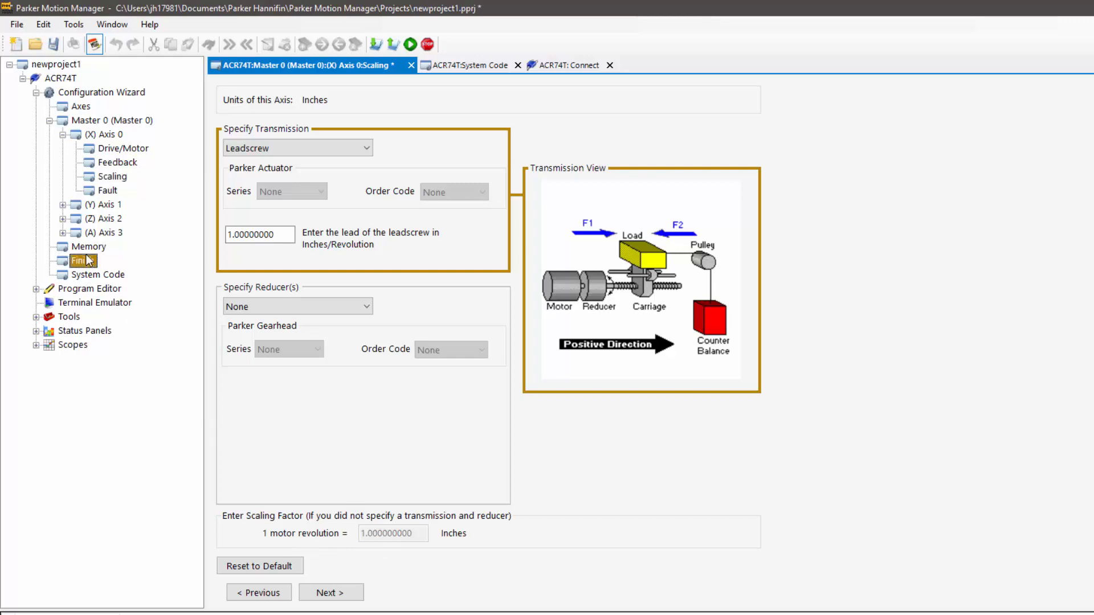
pyautogui.click(308, 550)
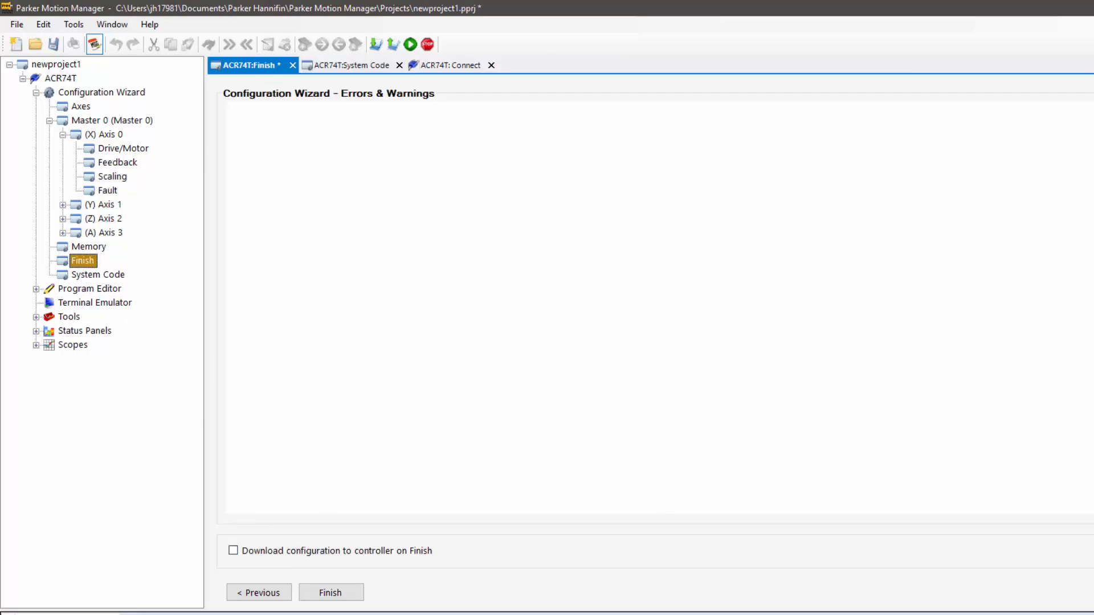
pyautogui.click(332, 596)
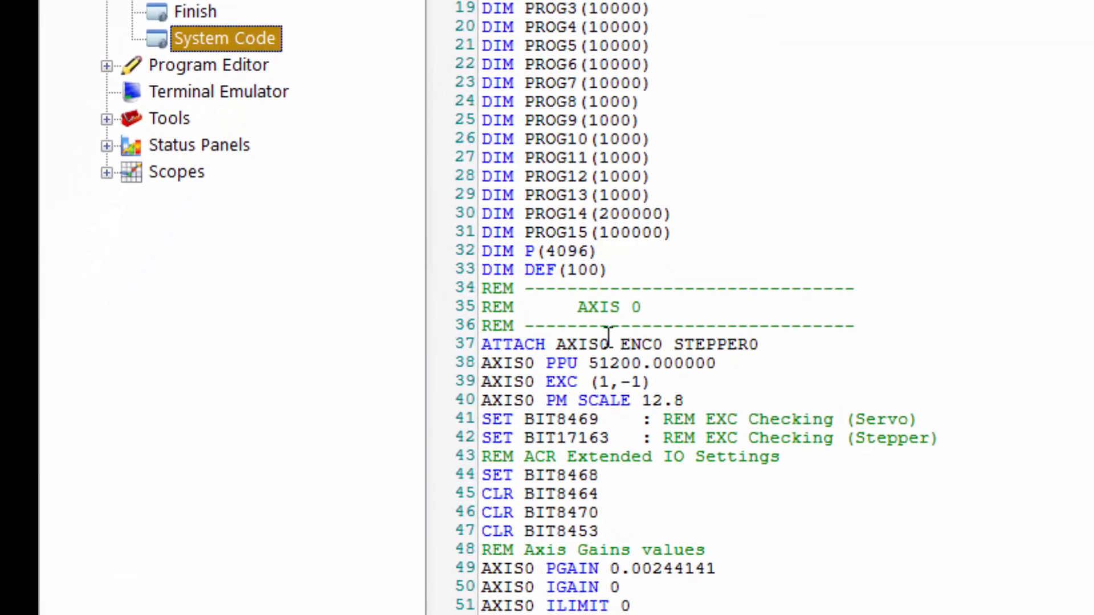
# Examine the Axis 0 PPU value in the generated system code.
pyautogui.moveTo(749, 377); pyautogui.dragTo(640, 364)
pyautogui.click(600, 365)
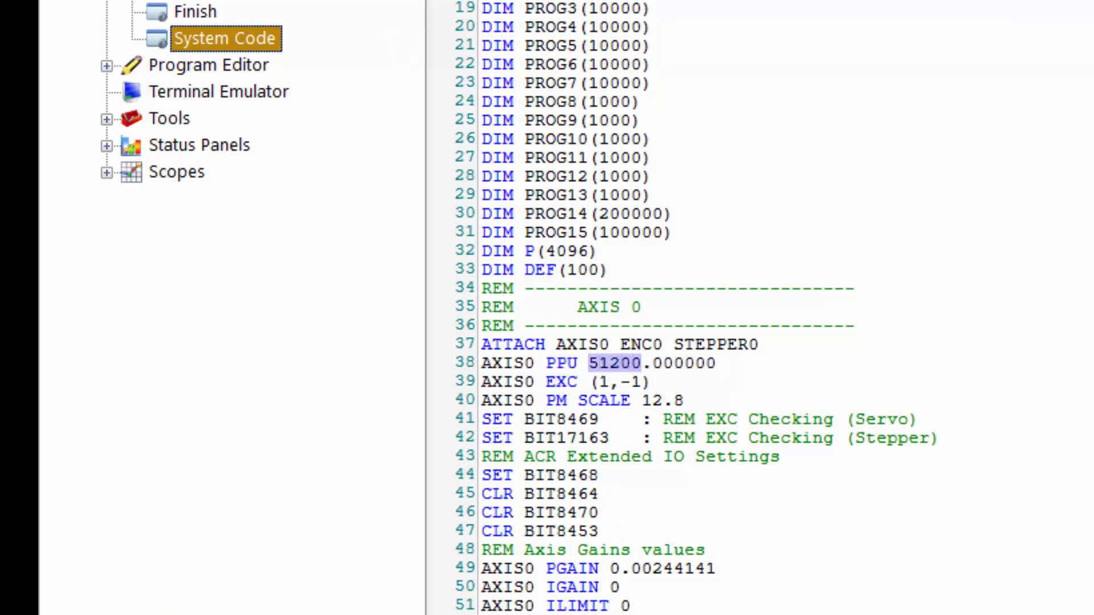
pyautogui.click(196, 5)
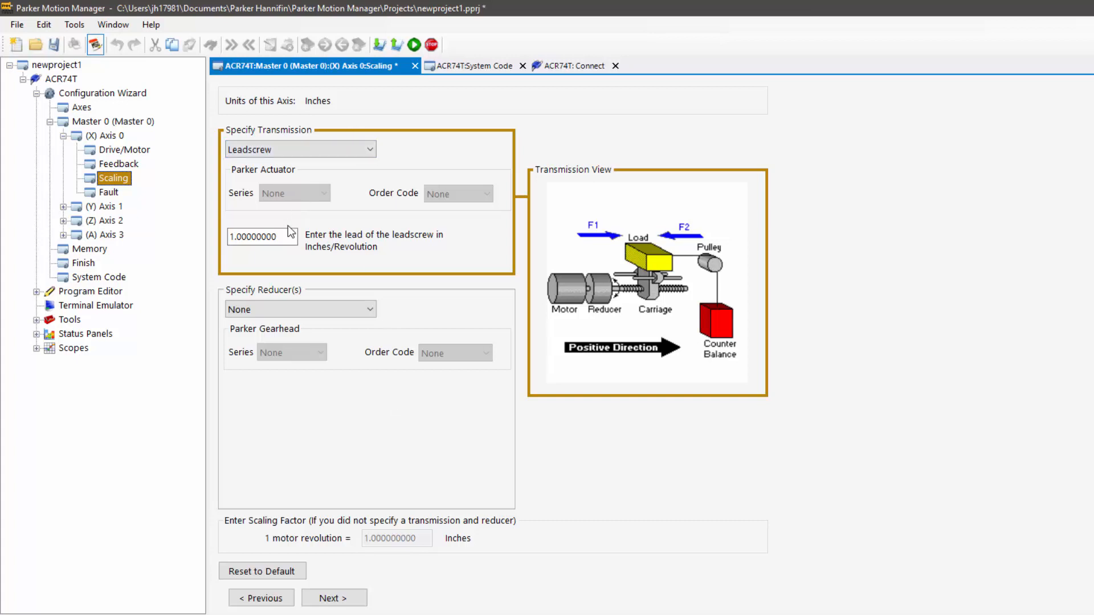
# Set Axis 0's leadscrew lead to 0.2 inches per revolution and choose Belt & Pulleys as the reducer.
pyautogui.moveTo(288, 237); pyautogui.dragTo(182, 235)
pyautogui.write('0.2')
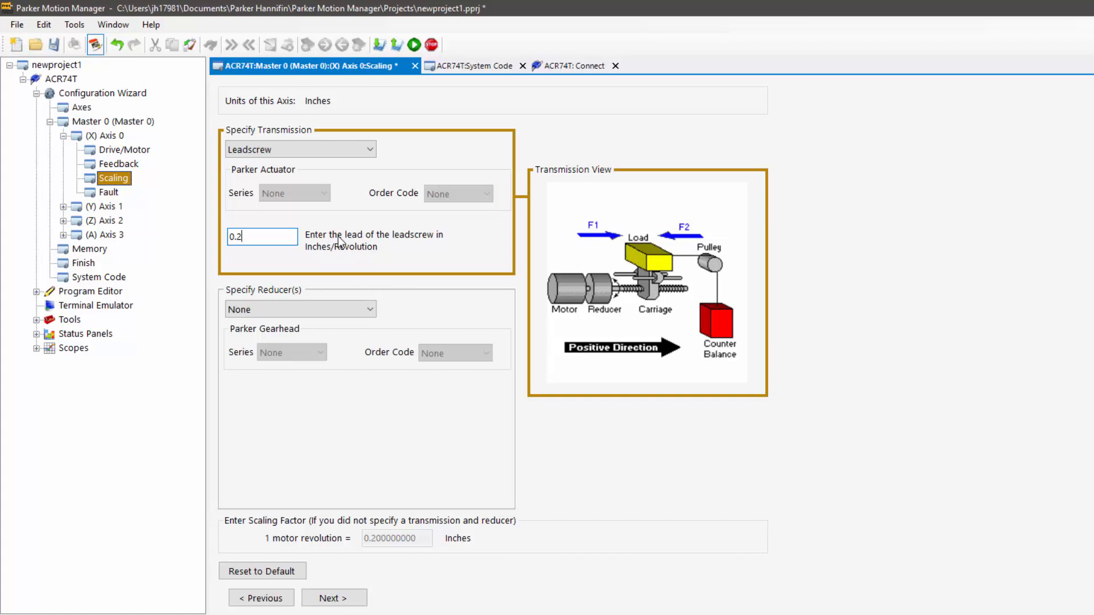
pyautogui.click(357, 308)
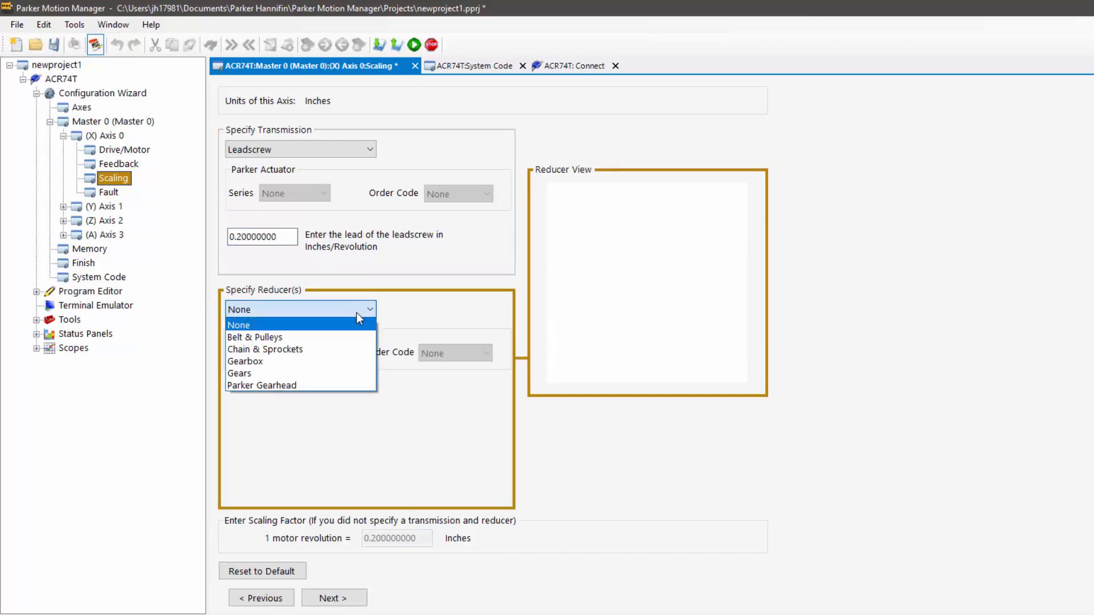
pyautogui.click(342, 337)
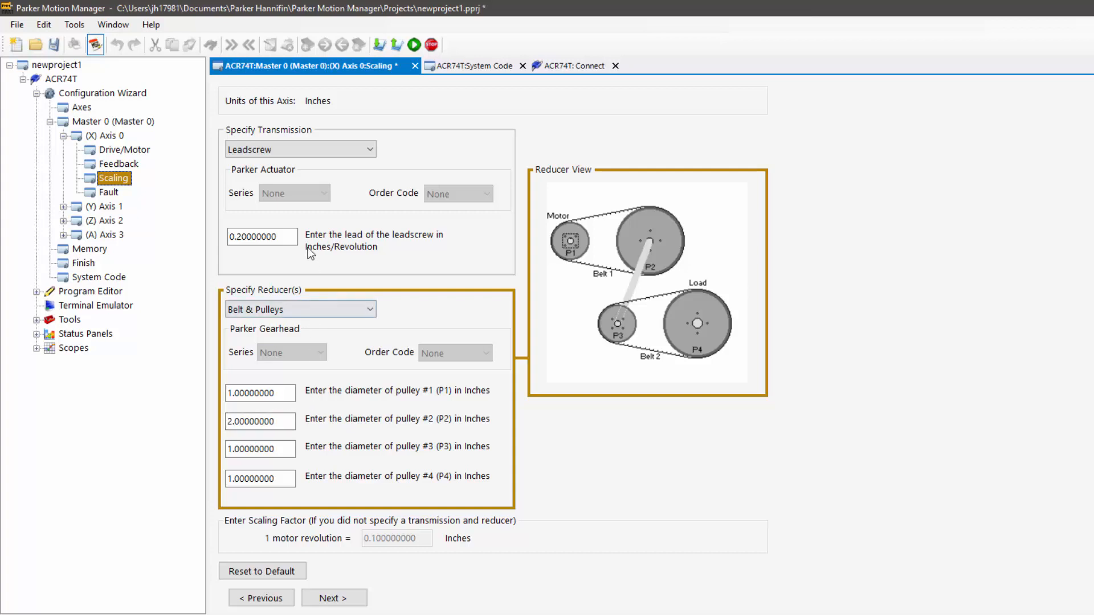
pyautogui.moveTo(292, 238); pyautogui.dragTo(231, 252)
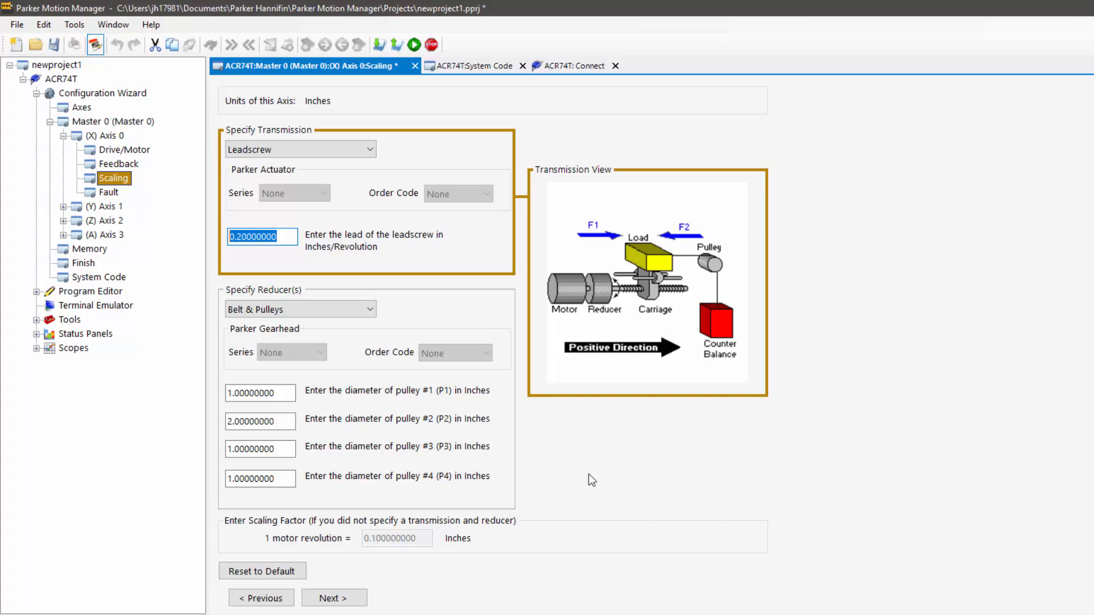
# Preview Axis 0's transmission types from Conveyor through the rack and pinion variants to Parker Actuator/Precision Stage.
pyautogui.click(357, 147)
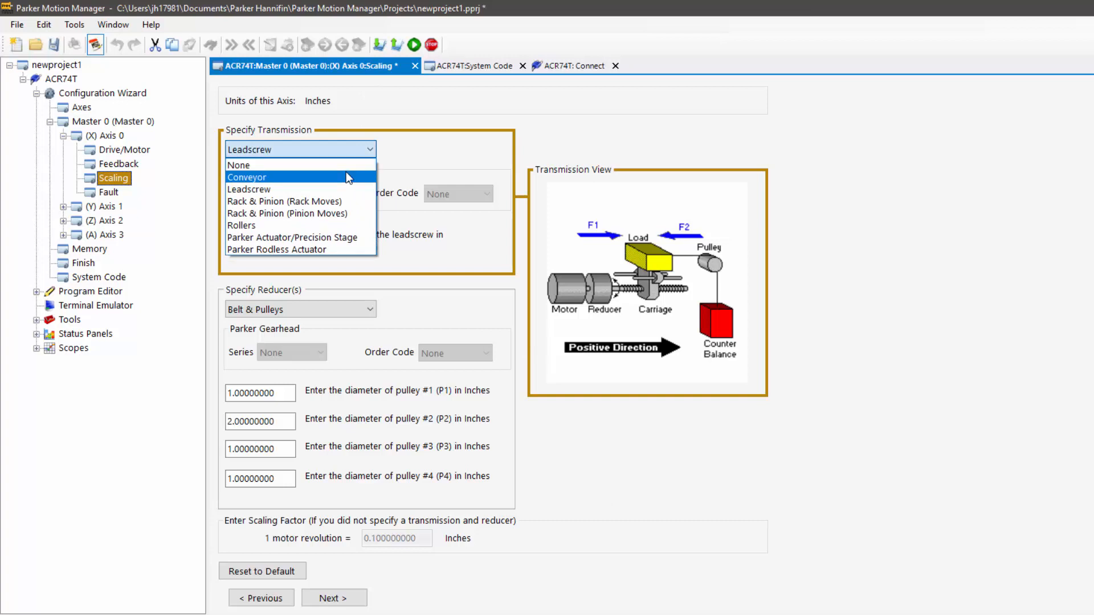
pyautogui.click(347, 173)
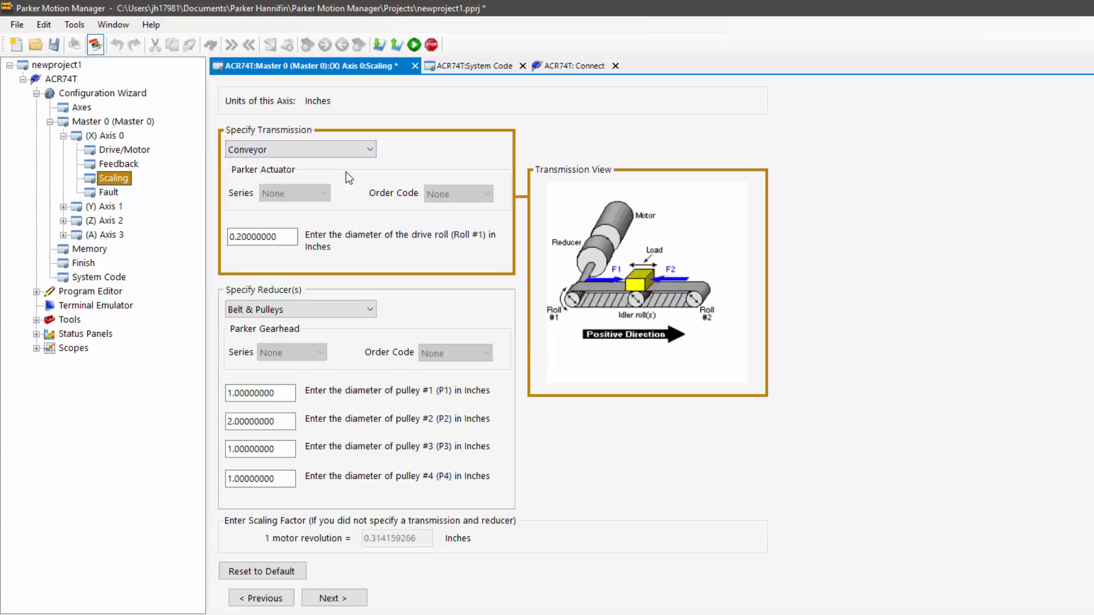
pyautogui.press('Down')
pyautogui.press('Down')
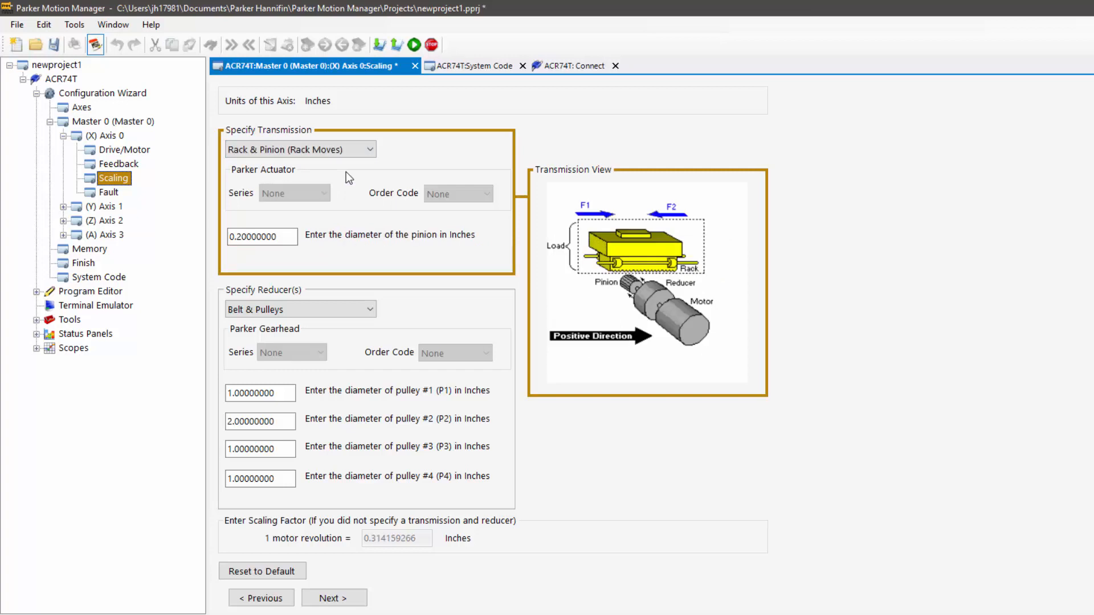
pyautogui.press('Down')
pyautogui.press('Down')
pyautogui.press('Down')
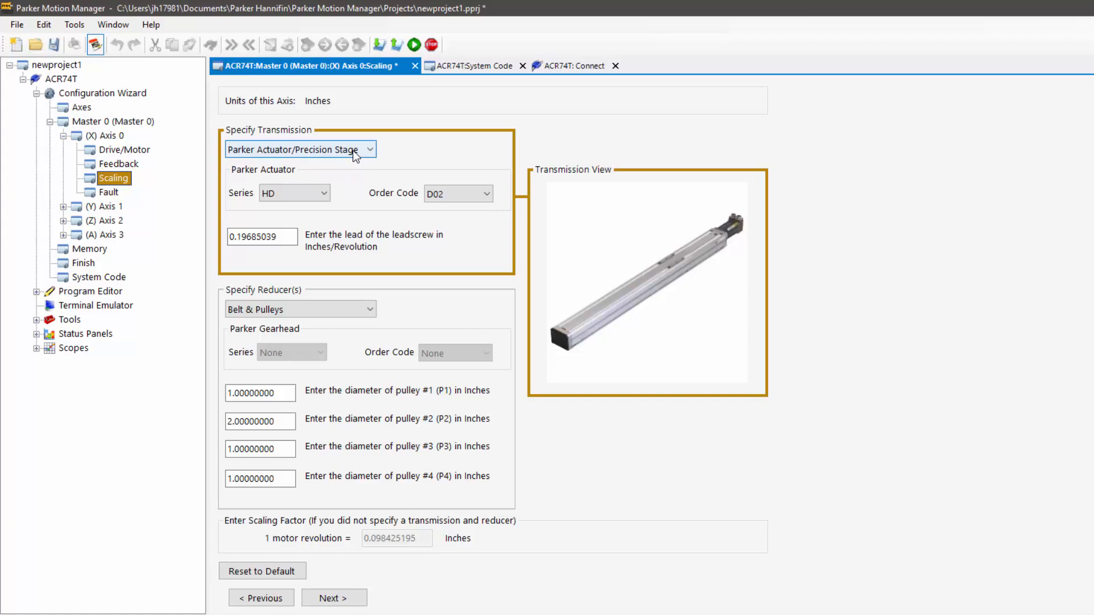
# Preview the Parker Rodless Actuator transmission and switch back to Parker Actuator/Precision Stage.
pyautogui.click(353, 151)
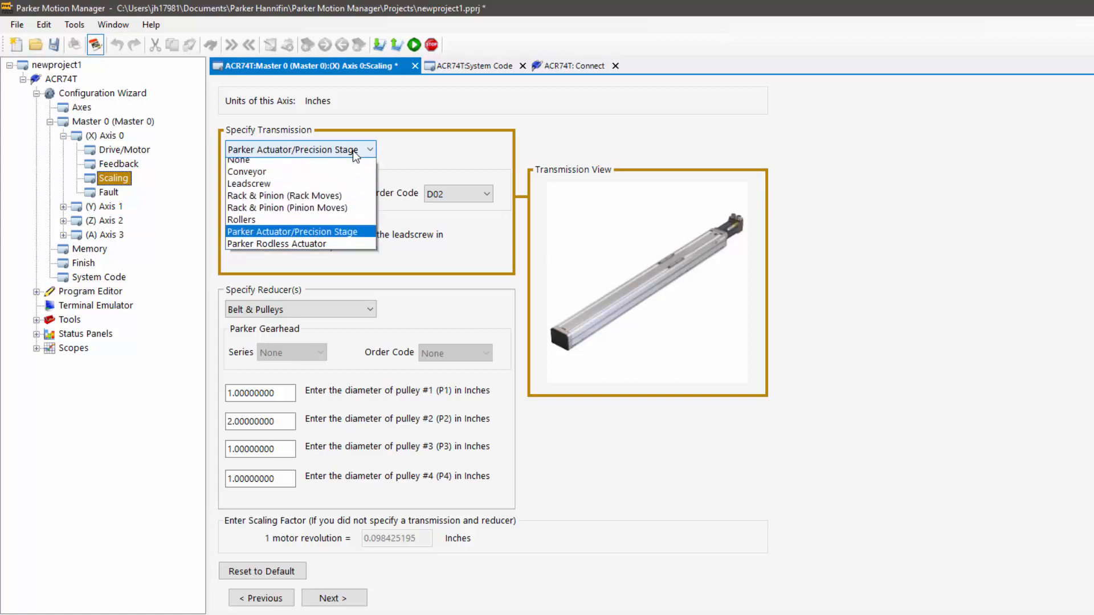
pyautogui.click(338, 251)
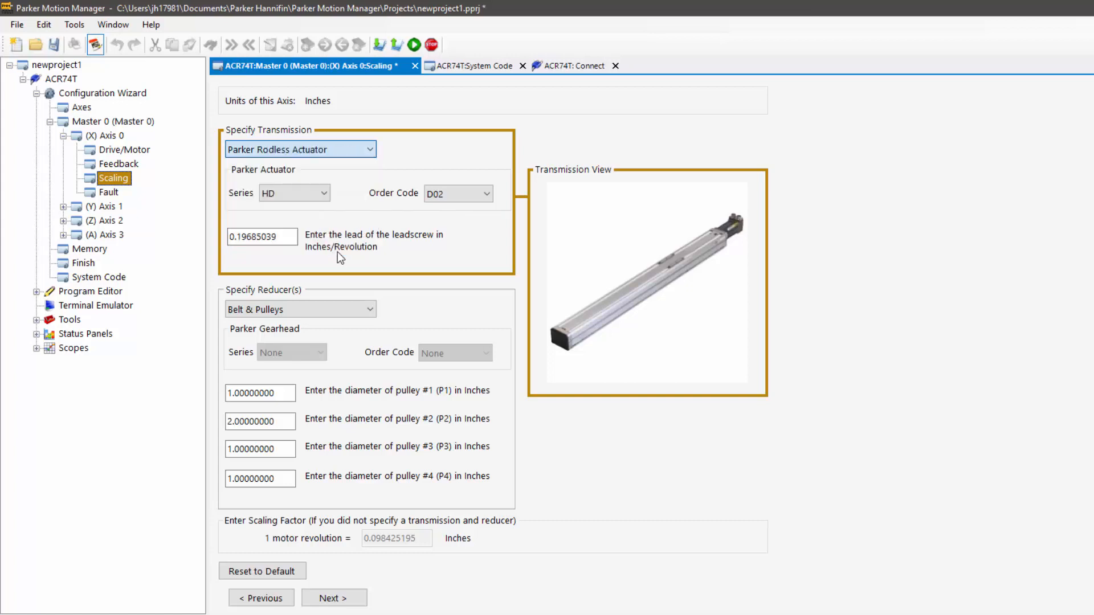
pyautogui.click(341, 153)
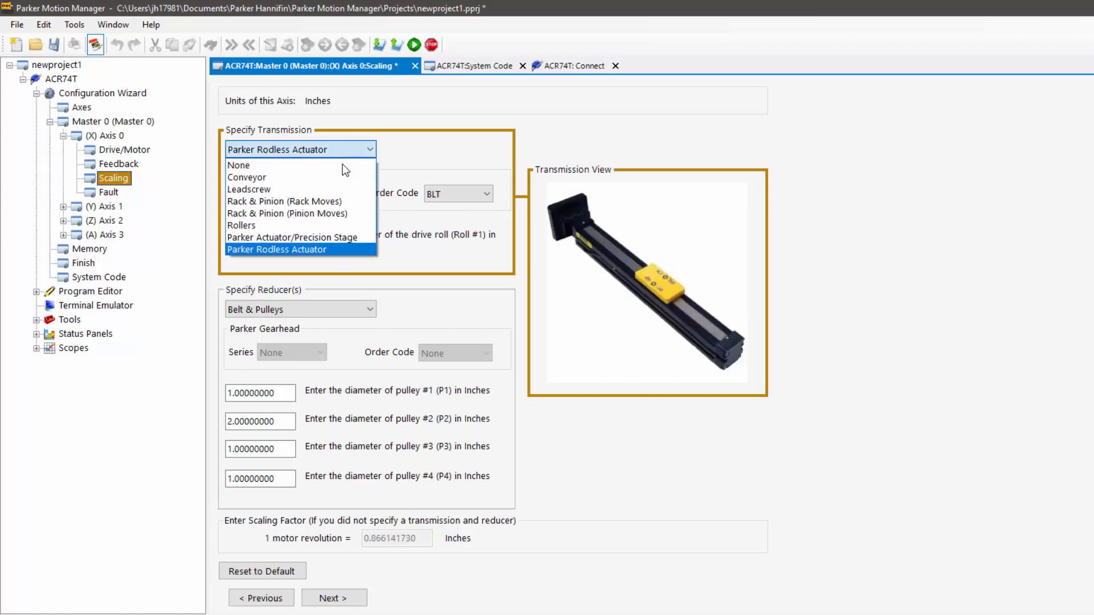
pyautogui.click(334, 238)
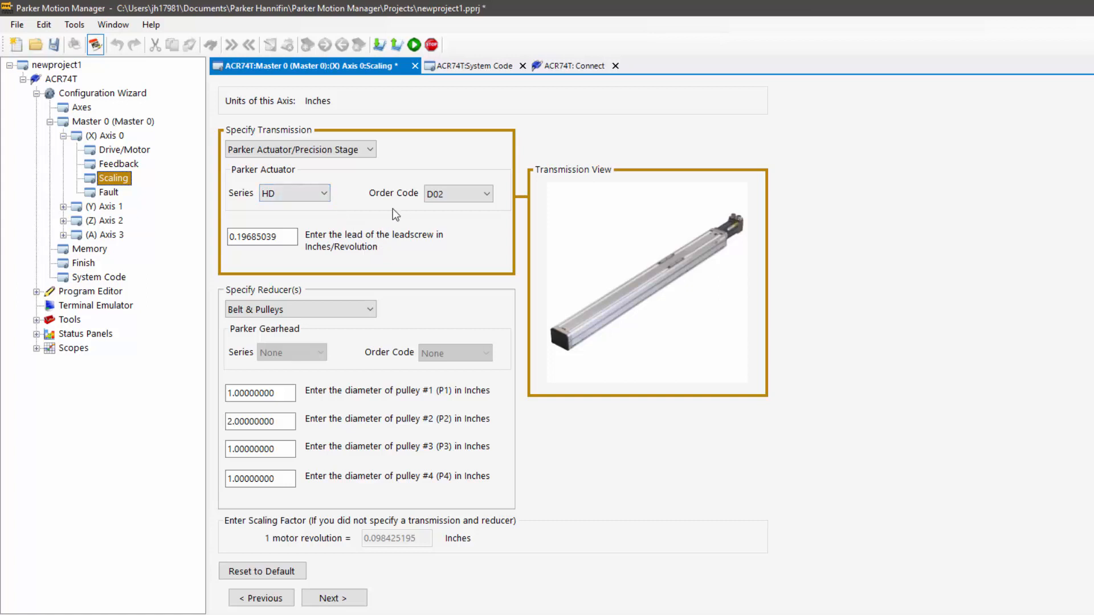
# Set the Parker actuator to series OSPE_SB with order code 25..3, and set the reducer to None.
pyautogui.click(323, 194)
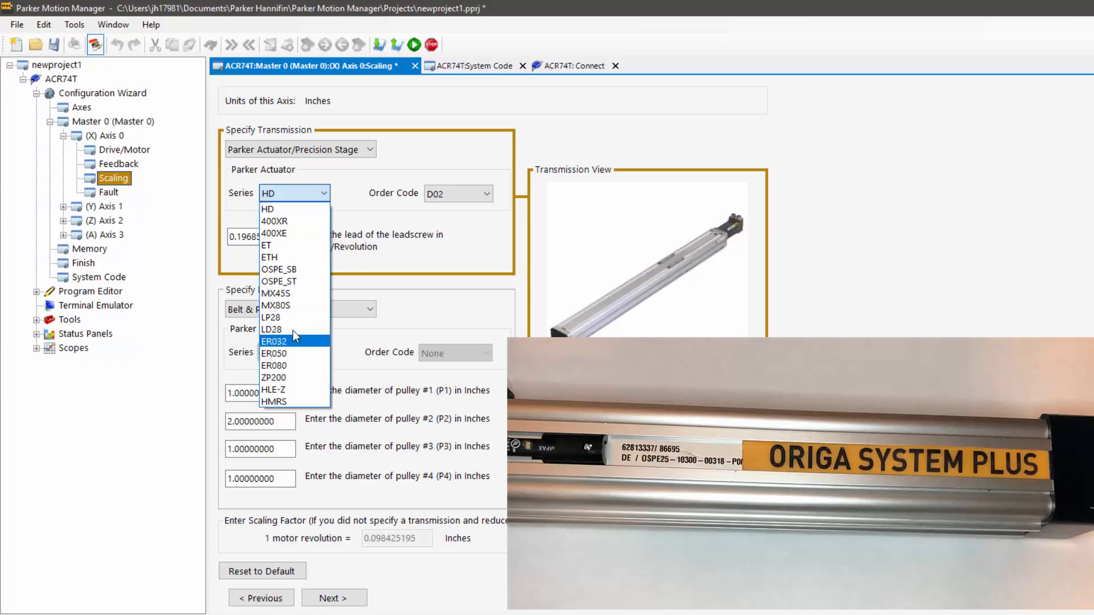
pyautogui.click(289, 270)
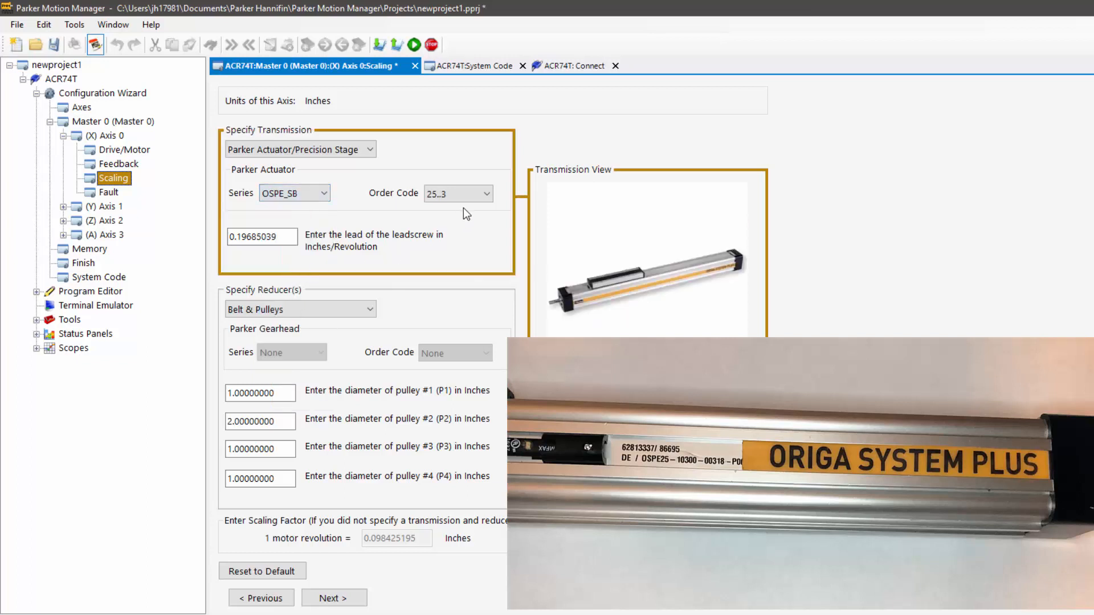
pyautogui.click(443, 196)
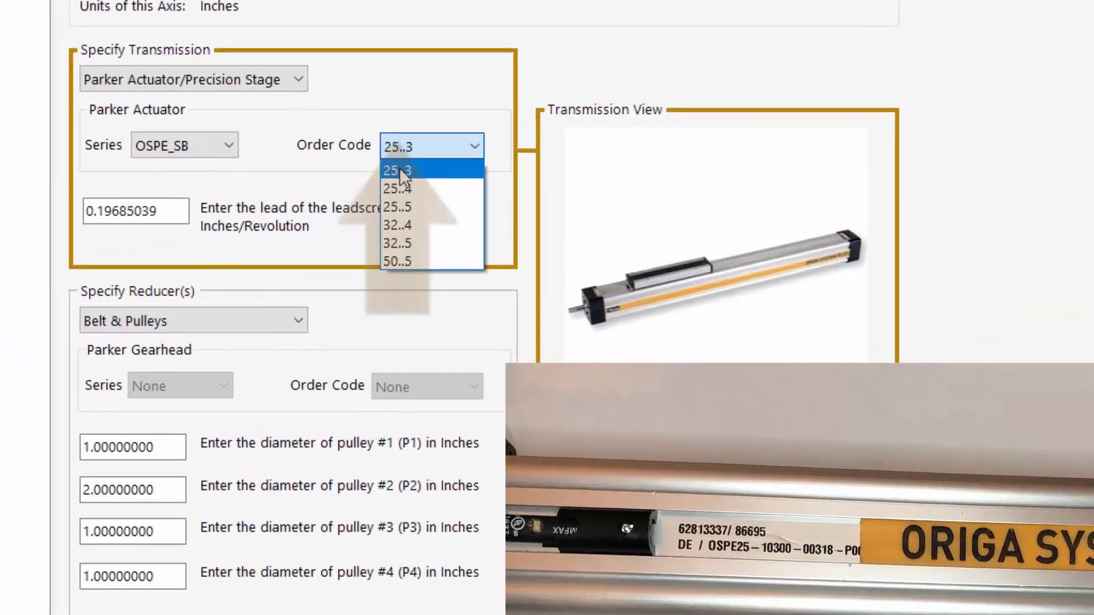
pyautogui.click(400, 171)
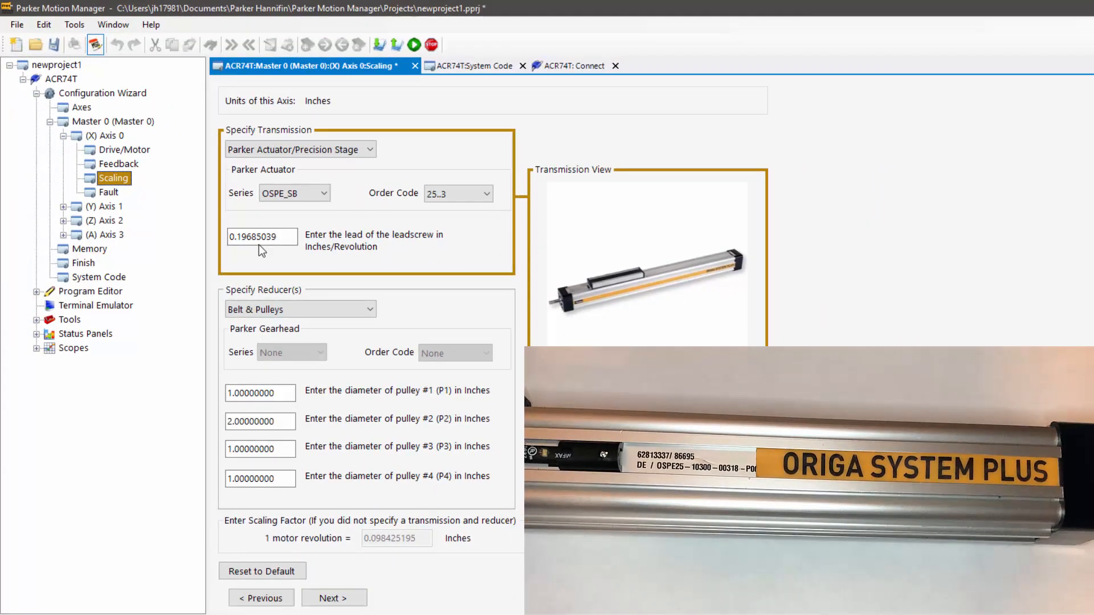
pyautogui.click(279, 309)
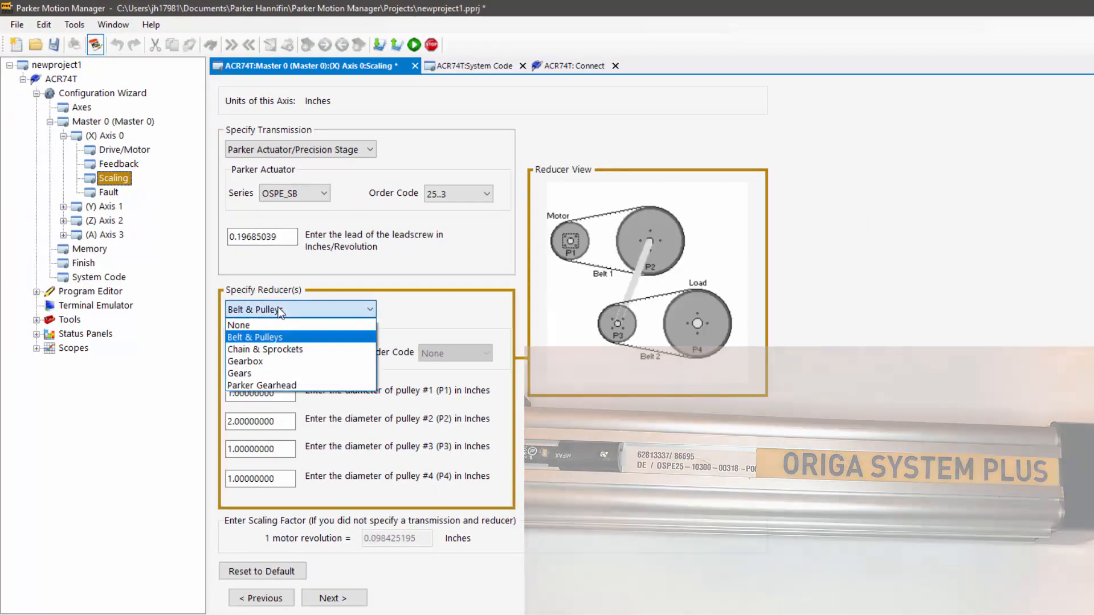
pyautogui.click(274, 326)
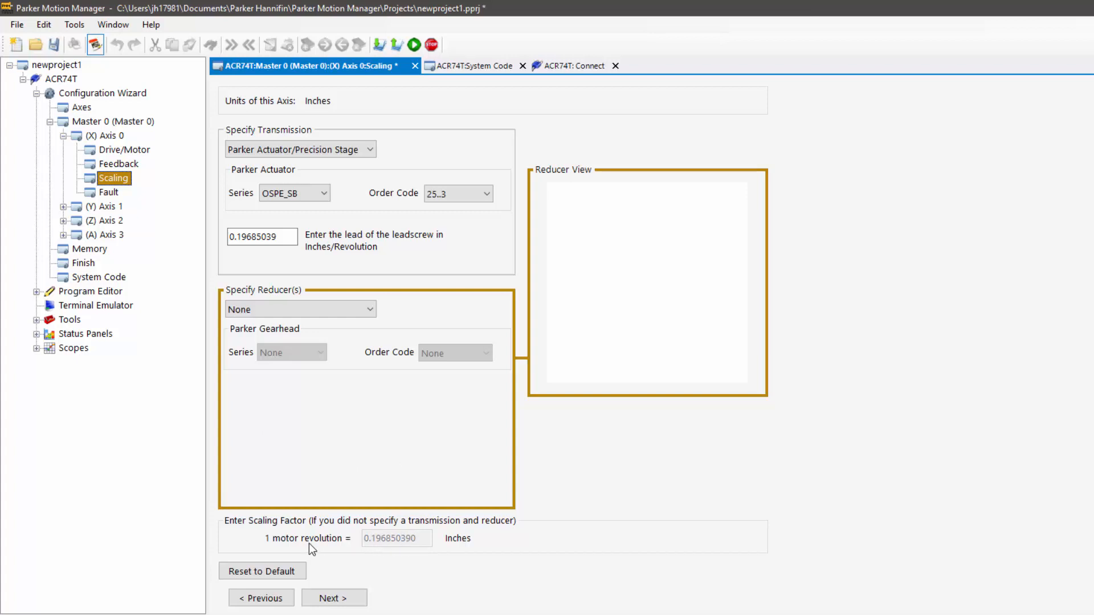
# Set Axis 0's transmission to Parker Rodless Actuator, series OSPE_BHD, and check the available reducer types.
pyautogui.click(346, 149)
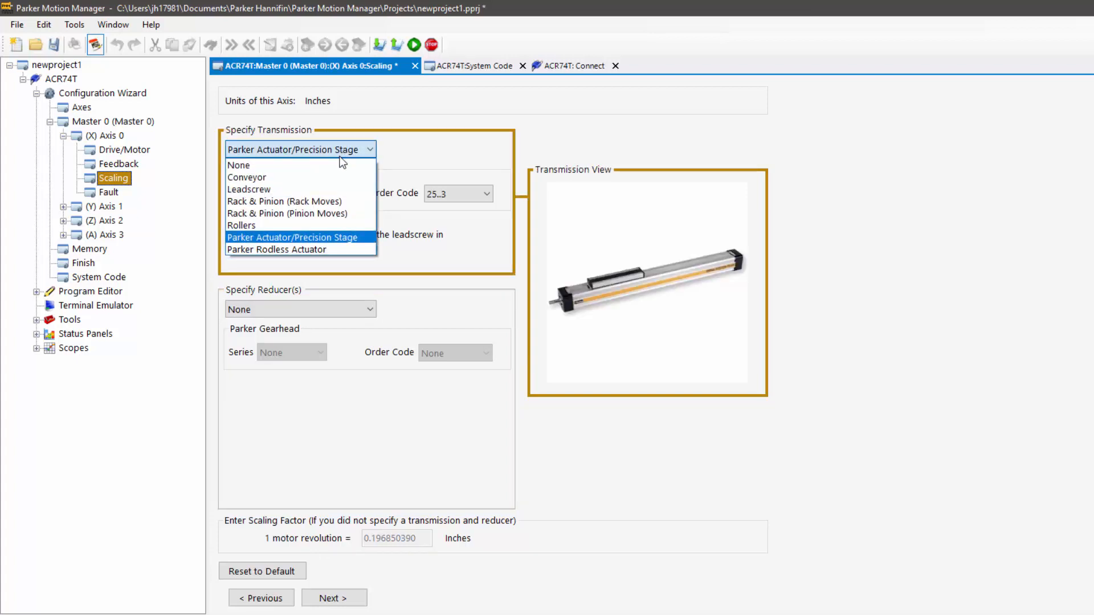
pyautogui.click(319, 247)
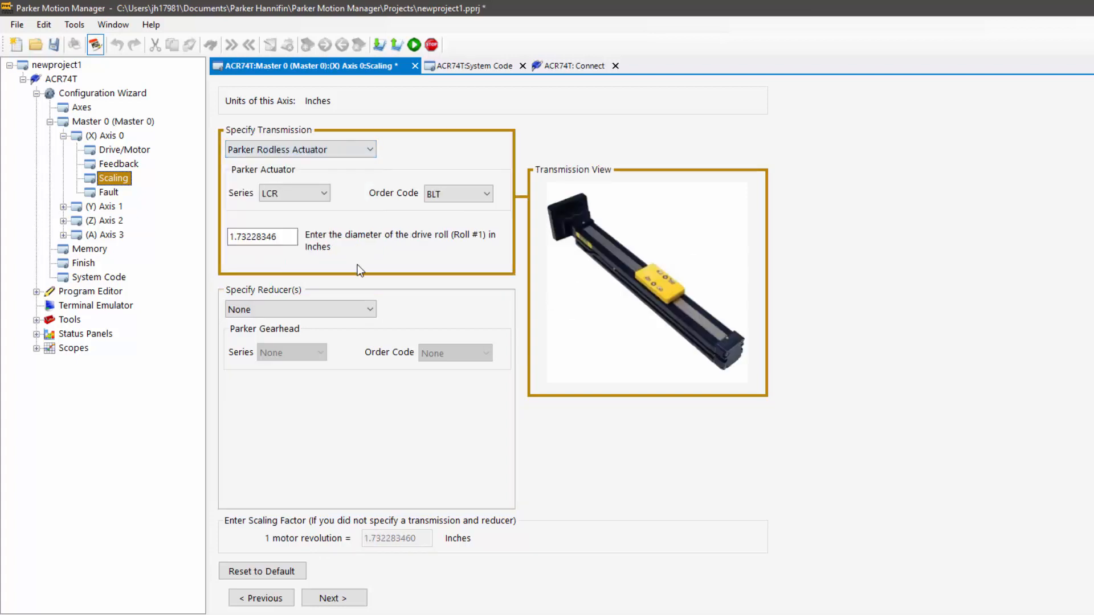
pyautogui.click(311, 198)
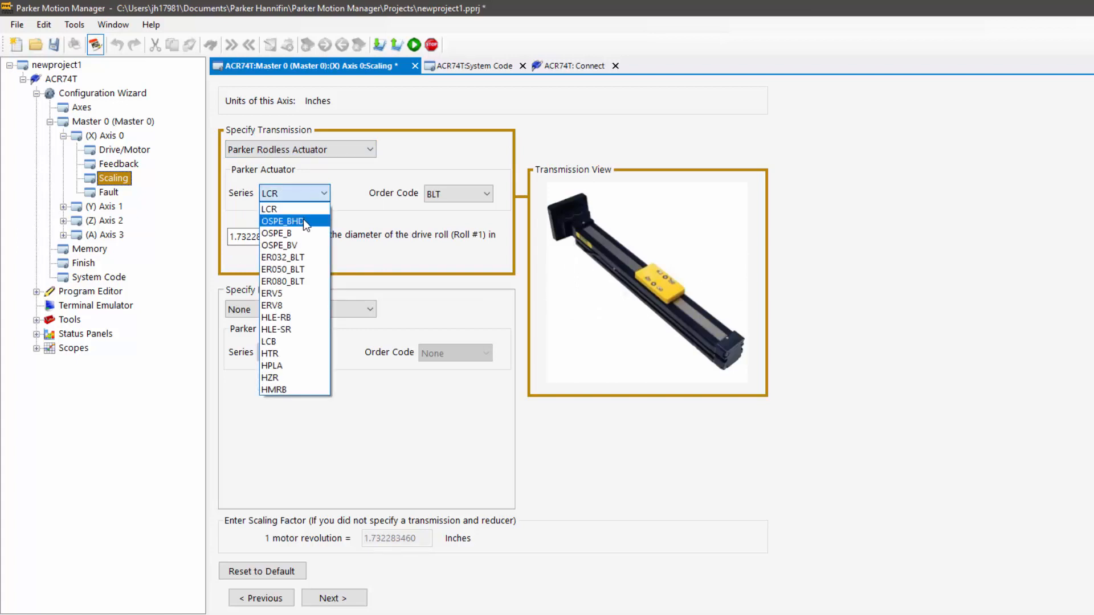
pyautogui.click(304, 221)
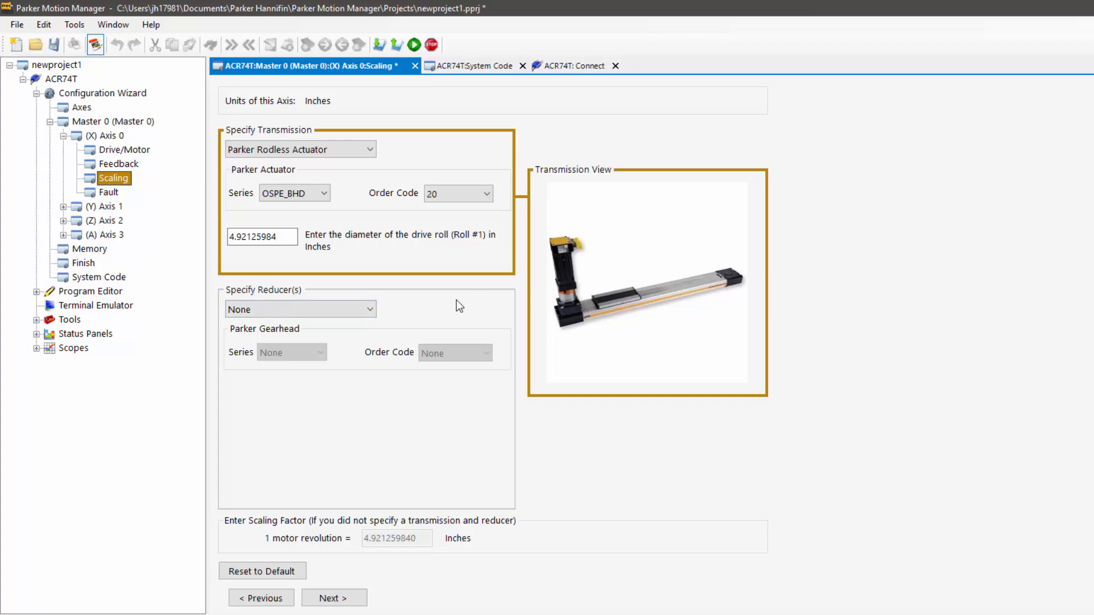
pyautogui.click(371, 309)
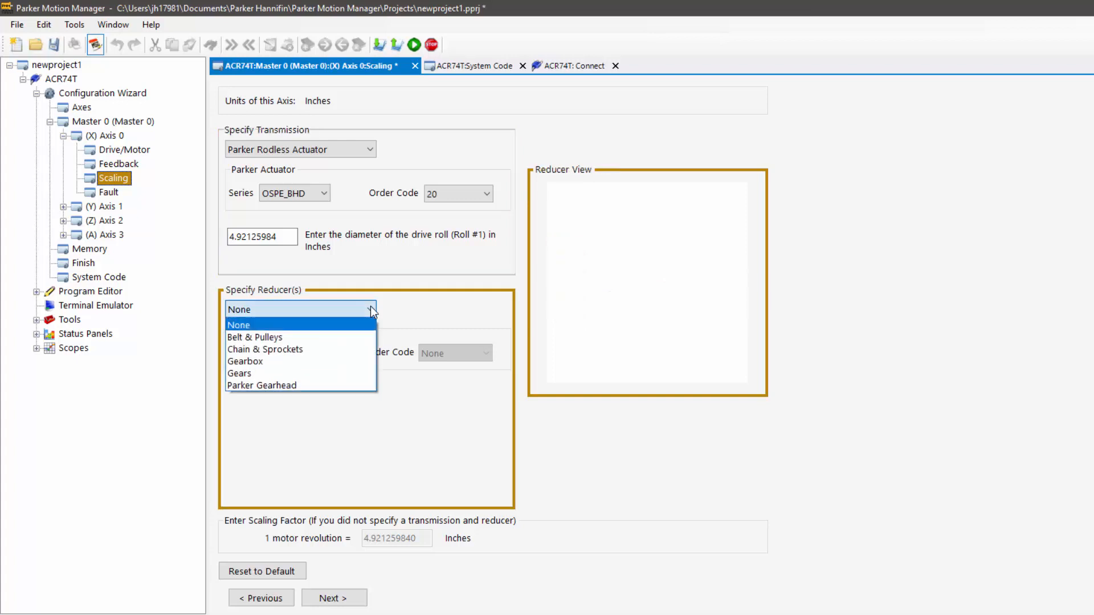
pyautogui.click(401, 304)
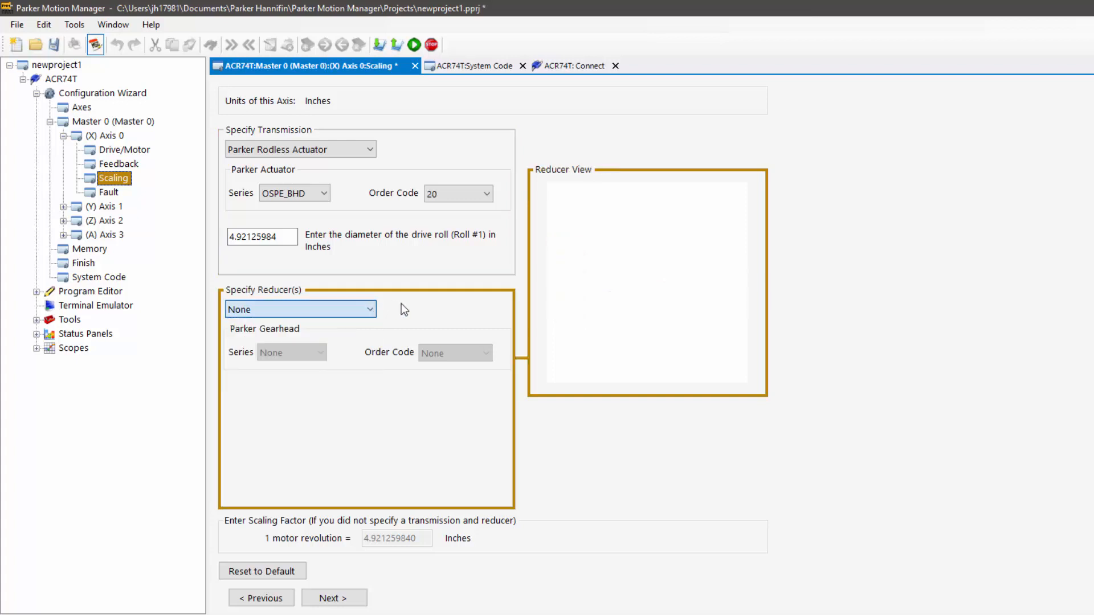
# Set Axis 0's reducer to Parker Gearhead, try the RS series and switch the gearhead series back to PS.
pyautogui.click(369, 309)
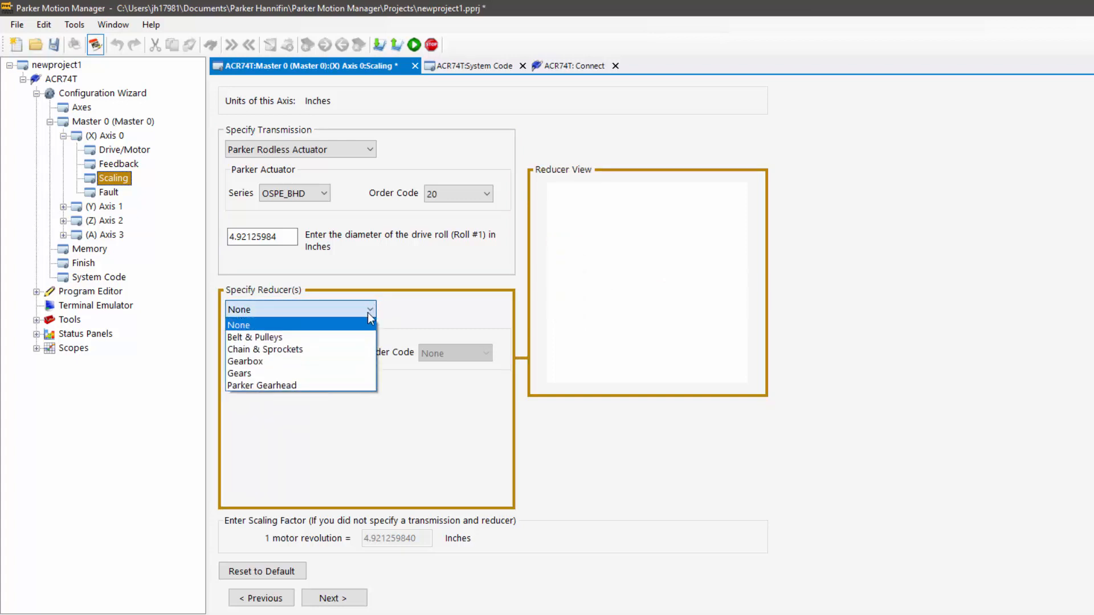
pyautogui.click(326, 385)
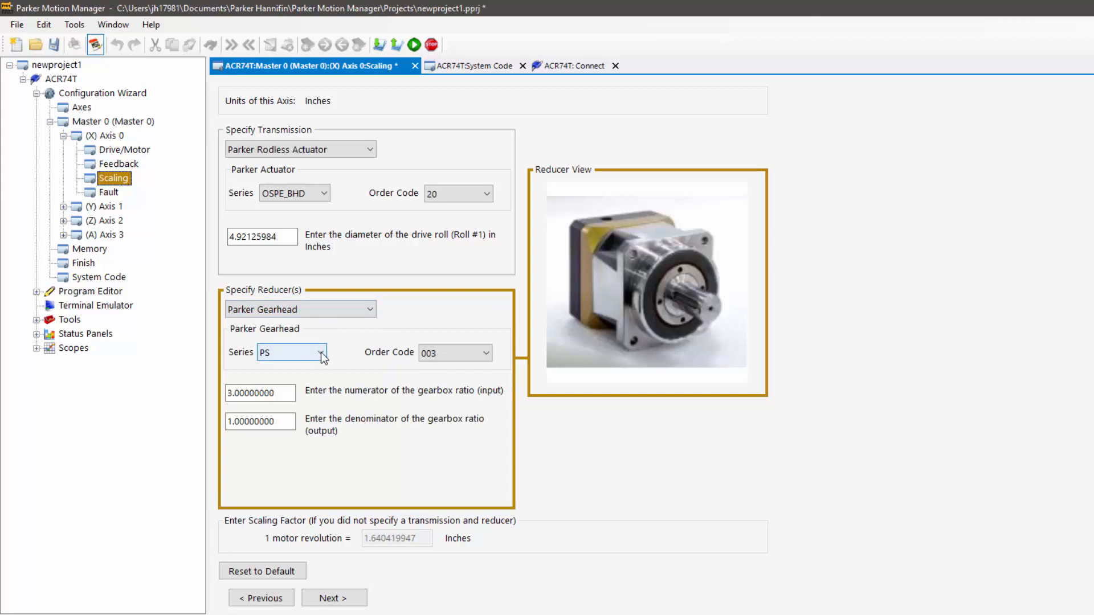
pyautogui.click(320, 352)
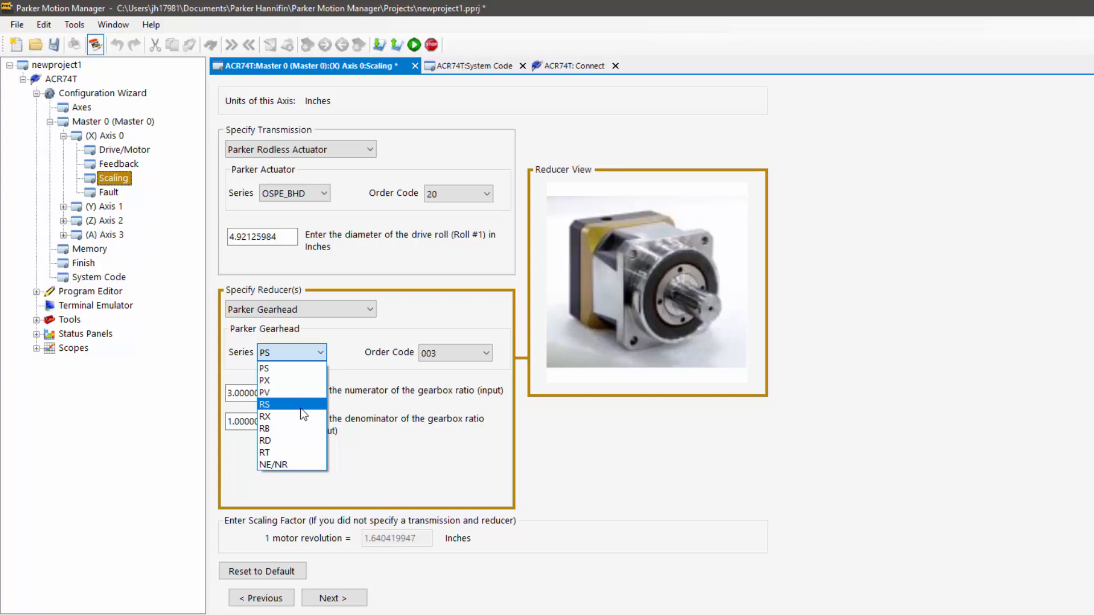
pyautogui.click(319, 404)
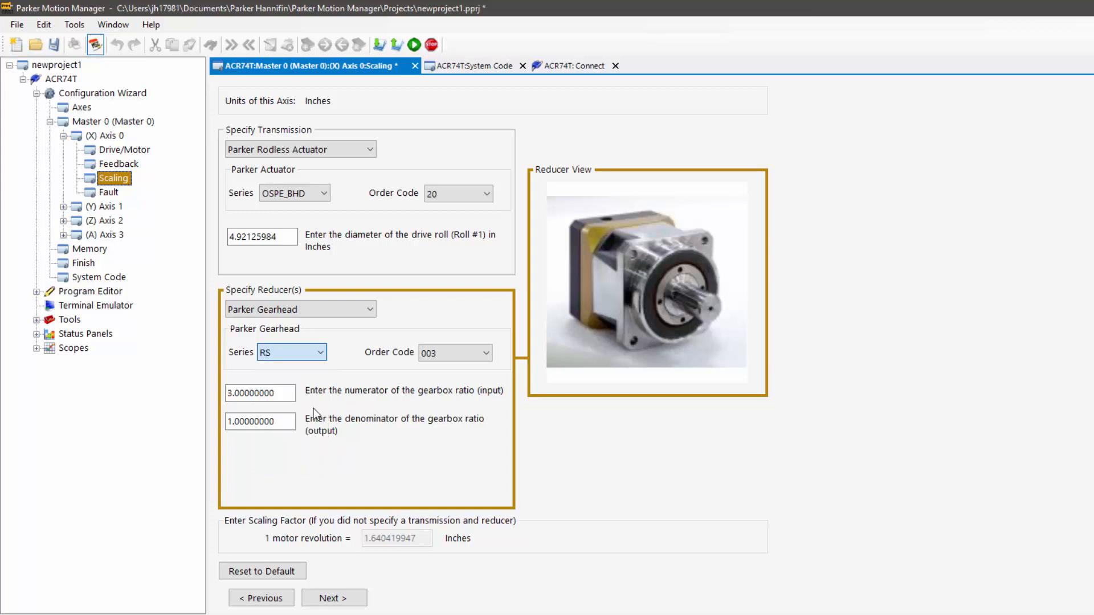
pyautogui.press('Up')
pyautogui.press('Up')
pyautogui.press('Up')
# Set the PS gearhead's order code to 007, and change it to 100.
pyautogui.click(465, 359)
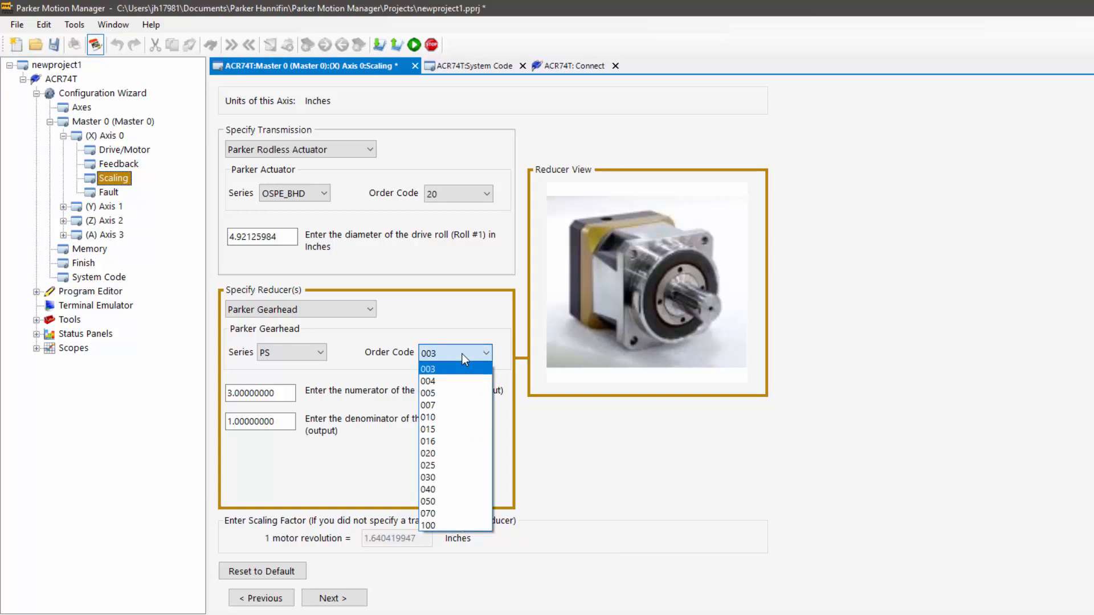
pyautogui.click(445, 405)
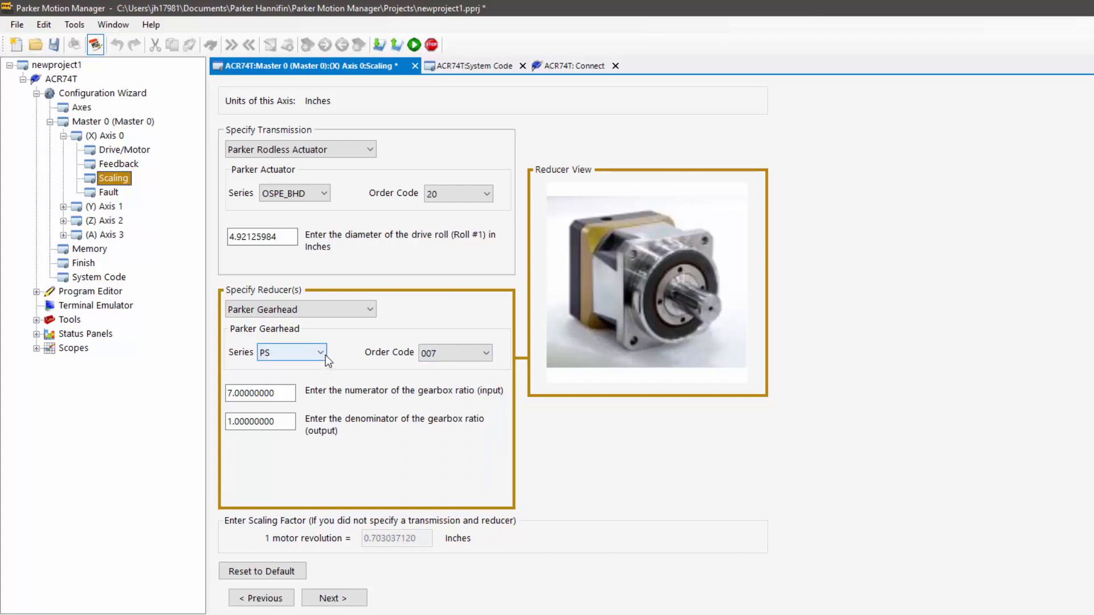
pyautogui.click(445, 357)
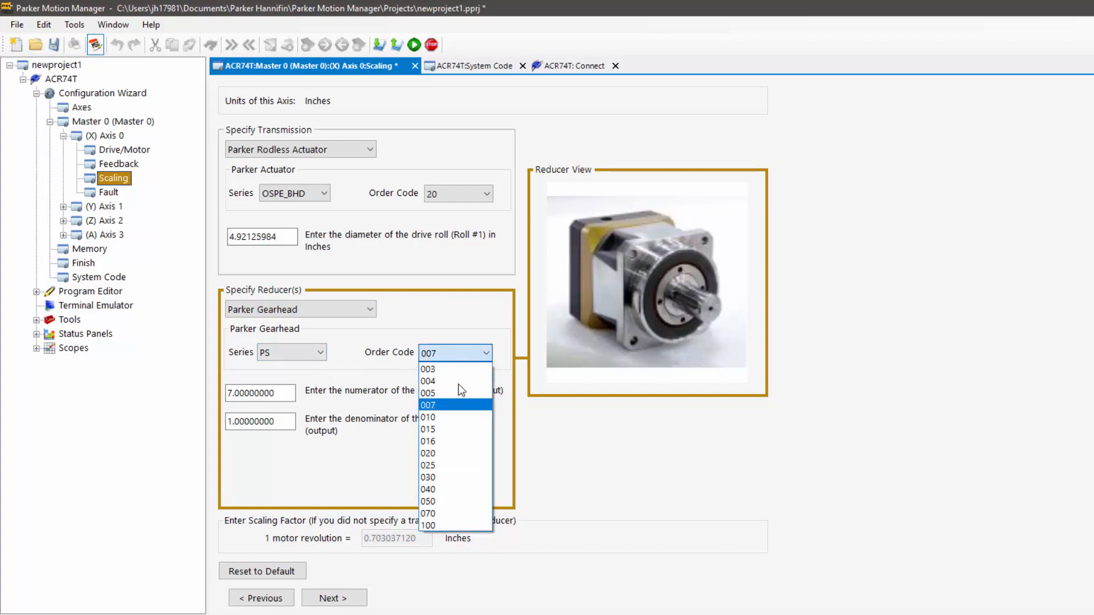
pyautogui.click(451, 522)
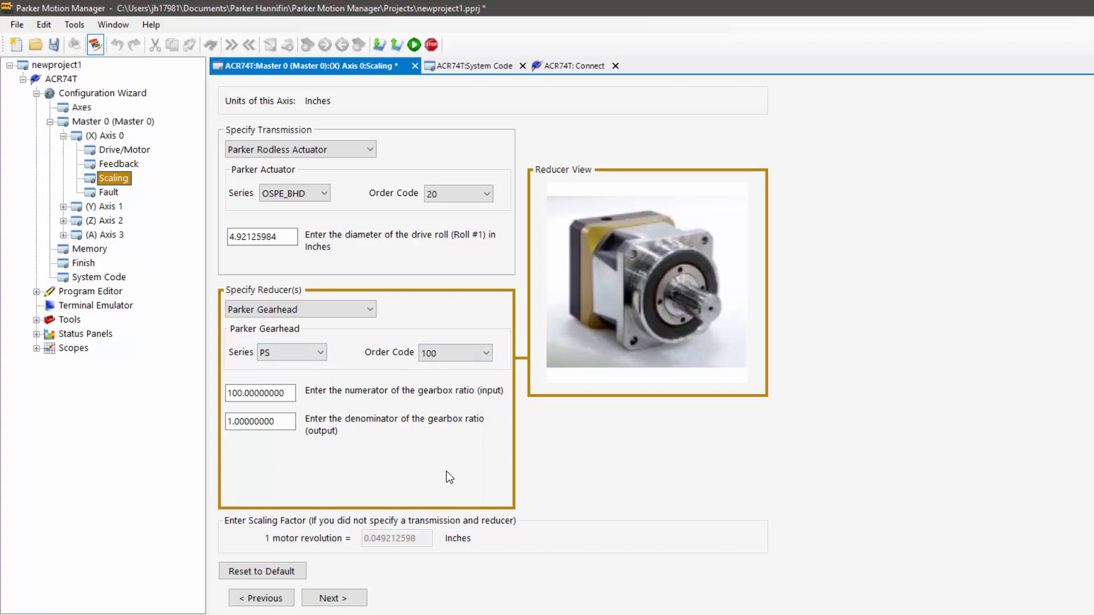
pyautogui.click(322, 353)
pyautogui.click(343, 346)
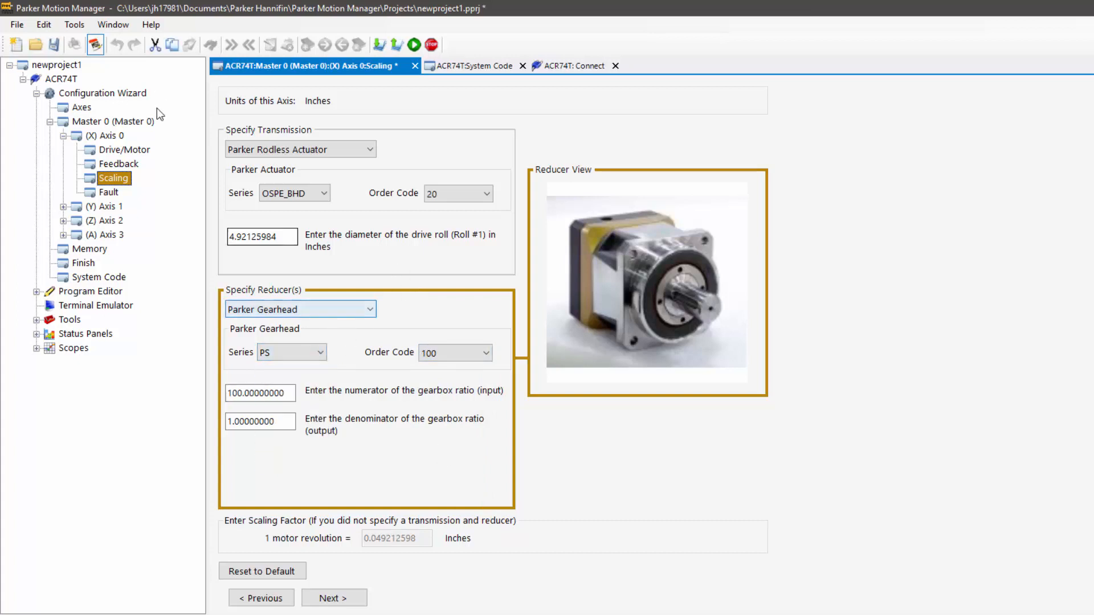
# Set Master 0's units to Revolutions and reopen the scaling settings of Axis 0.
pyautogui.click(106, 122)
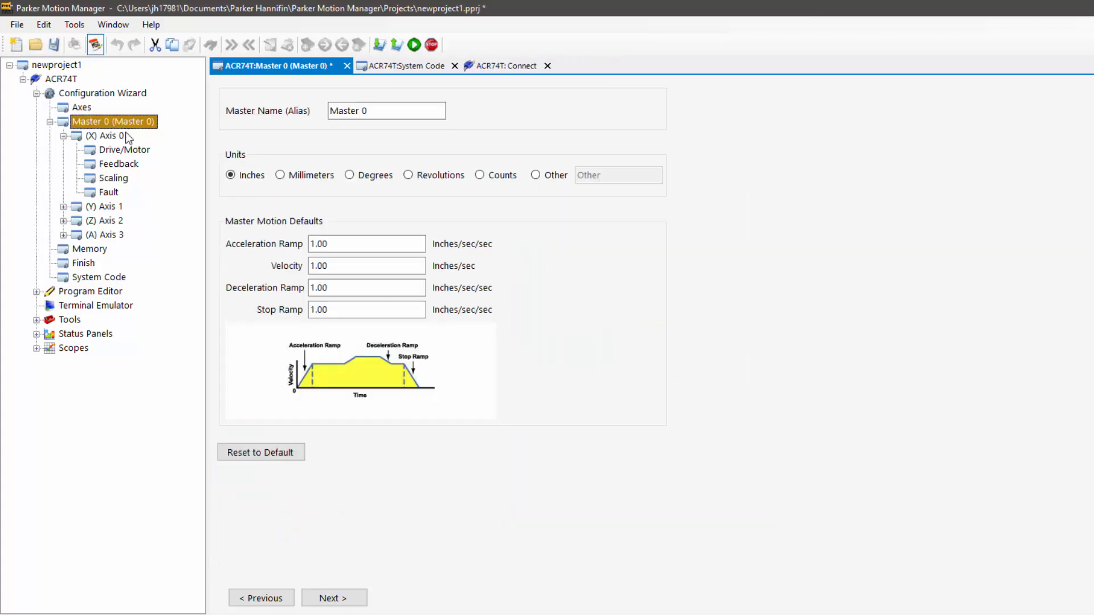
pyautogui.click(431, 175)
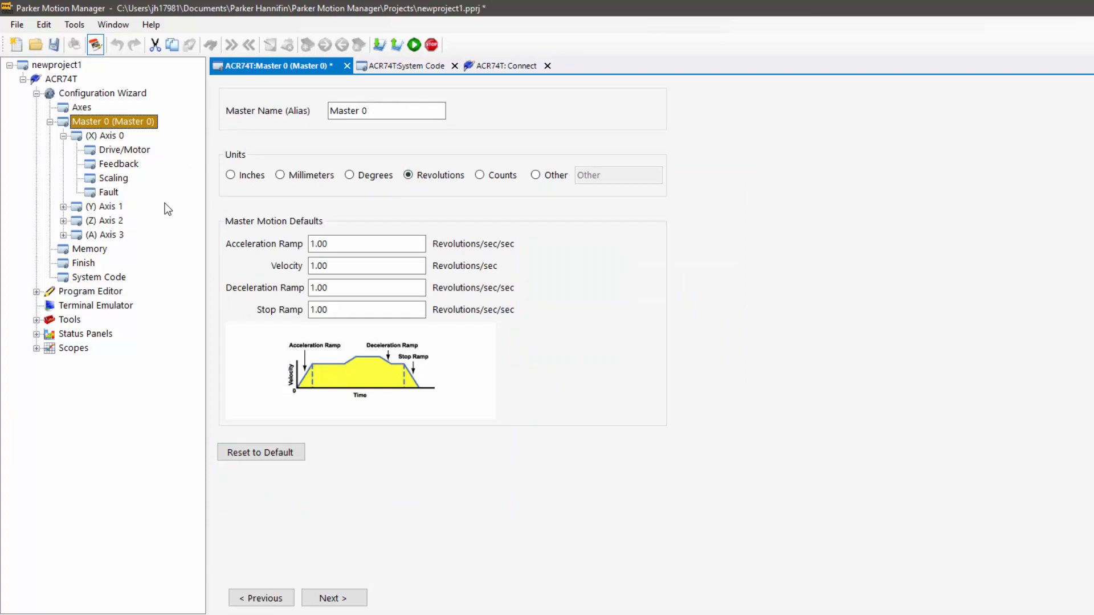
pyautogui.click(111, 177)
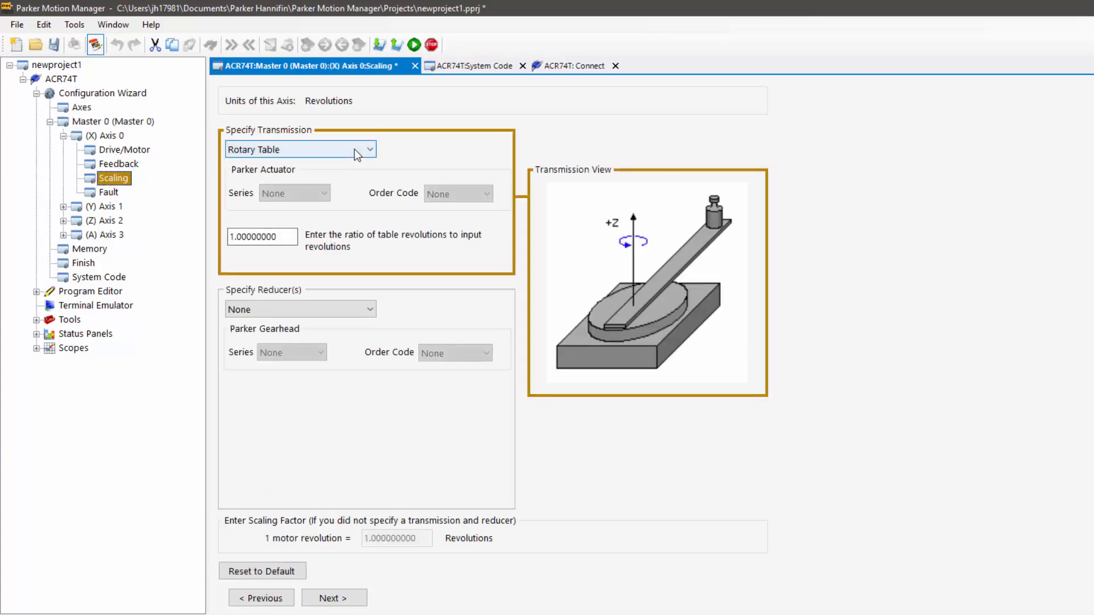
# Check the transmission types available for a rotary axis and examine the Rotary Table's revolution ratio.
pyautogui.click(354, 149)
pyautogui.click(354, 149)
pyautogui.doubleClick(284, 242)
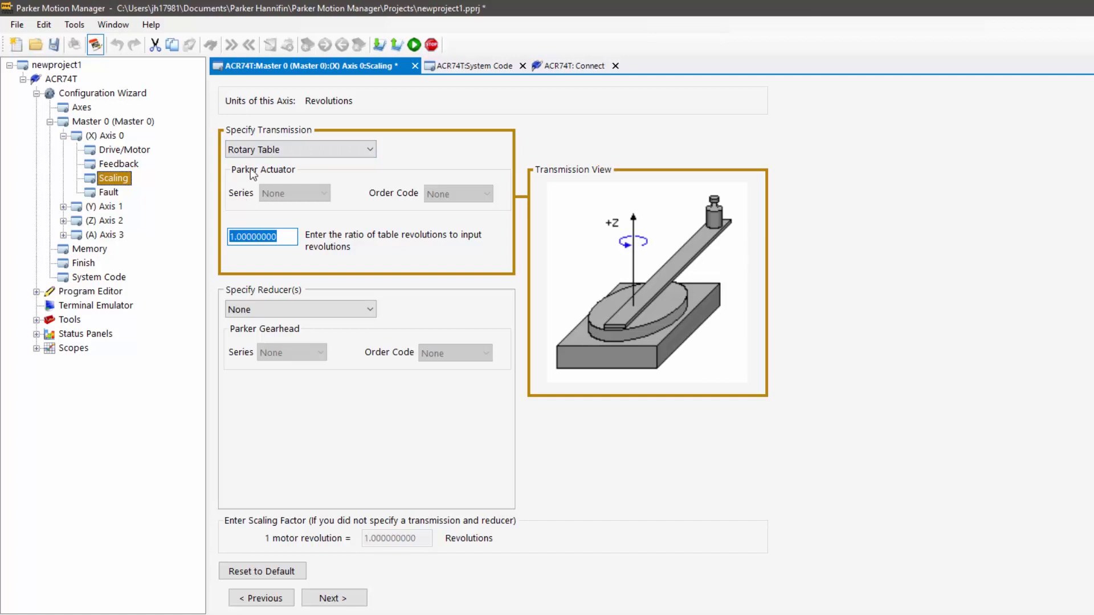
# Set Axis 0's transmission to Parker Positioner, with series RM Rotary and order code R150M7.
pyautogui.click(316, 151)
pyautogui.click(311, 185)
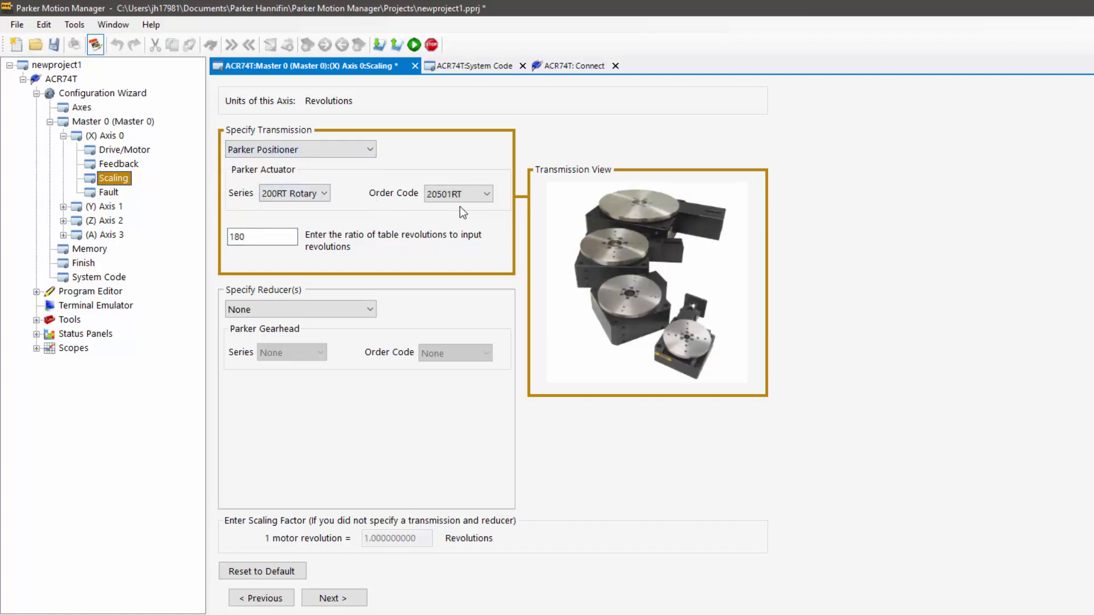
pyautogui.click(469, 196)
pyautogui.click(469, 197)
pyautogui.click(309, 196)
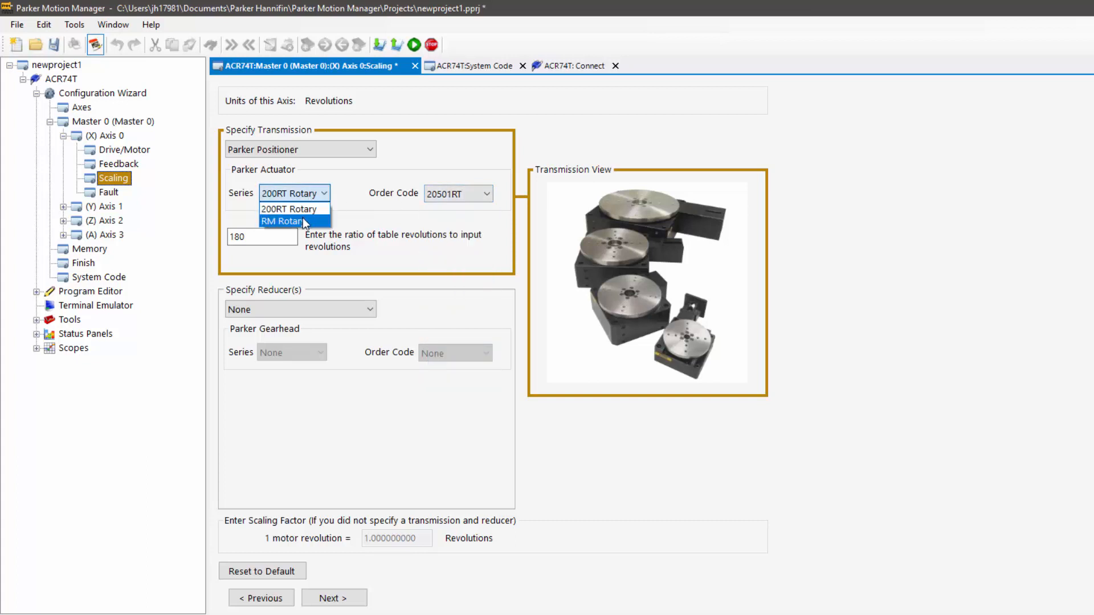
pyautogui.click(302, 220)
pyautogui.click(487, 199)
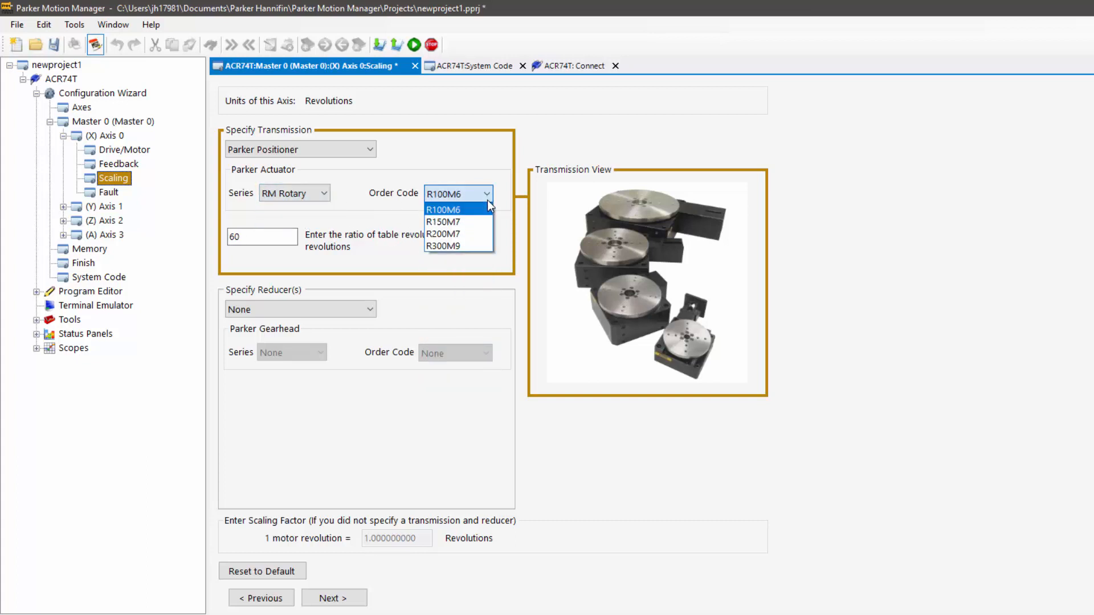
pyautogui.click(478, 217)
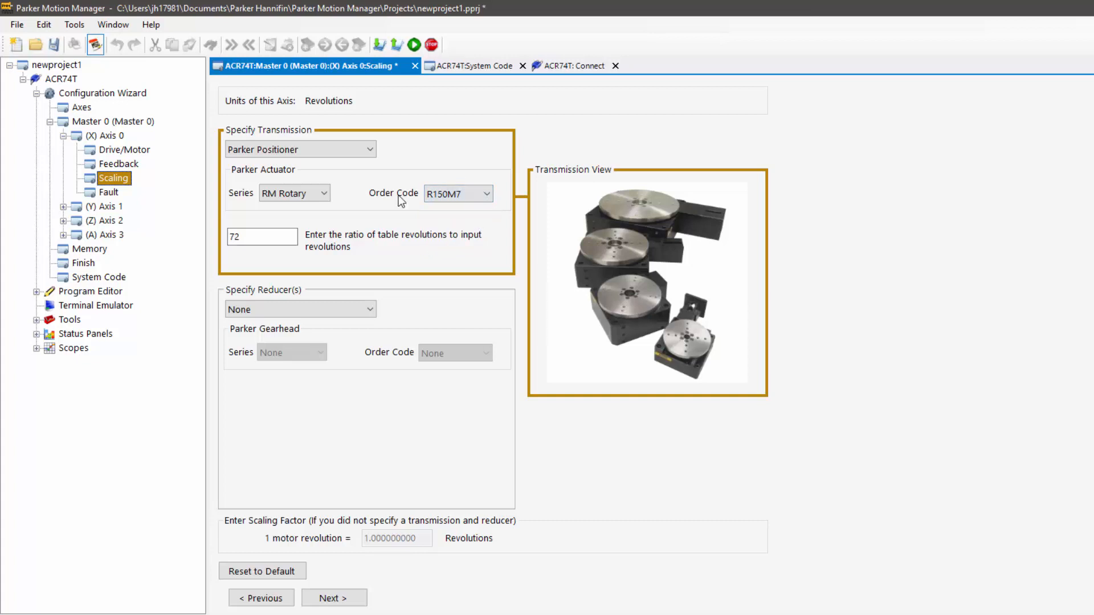
# Set Axis 0's transmission to None.
pyautogui.click(369, 150)
pyautogui.click(303, 160)
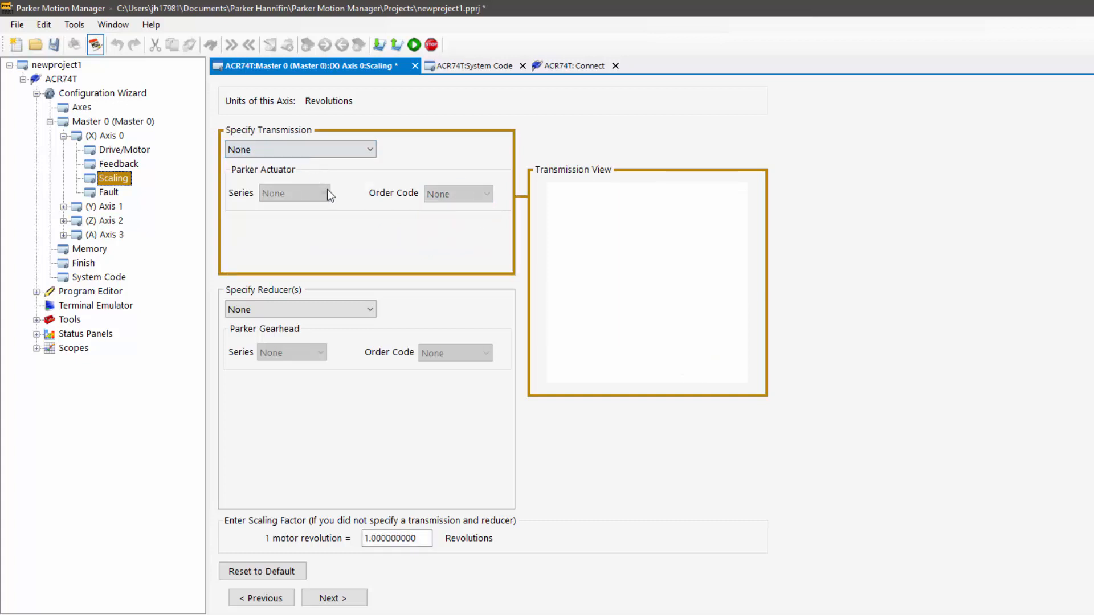